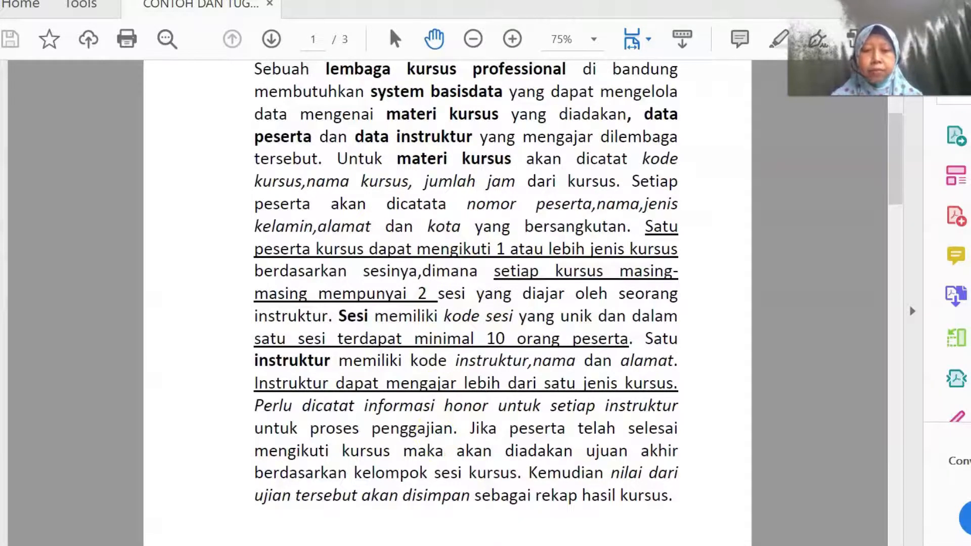
Switch to Dia and draw a wide flowchart box labelled "Peserta" in the upper-left part of the diagram
click(340, 544)
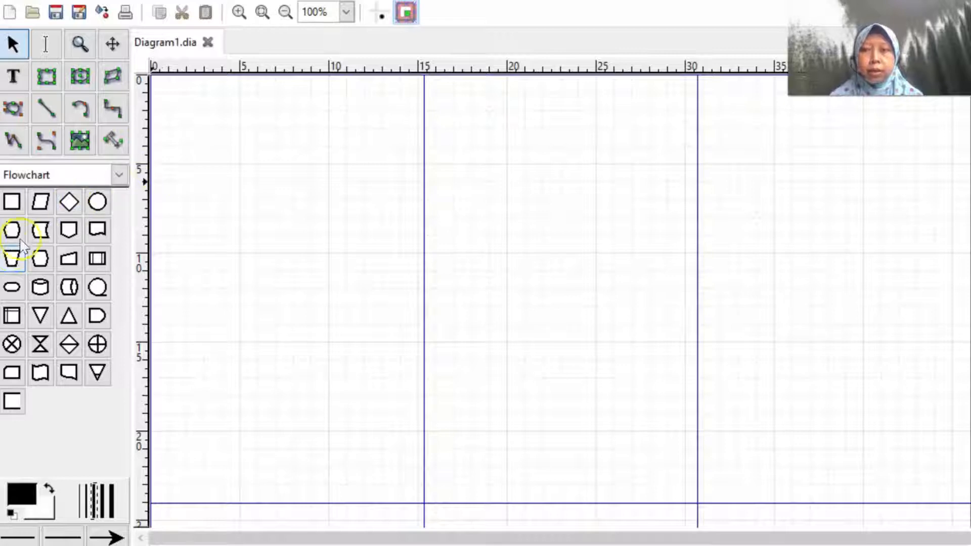
click(12, 201)
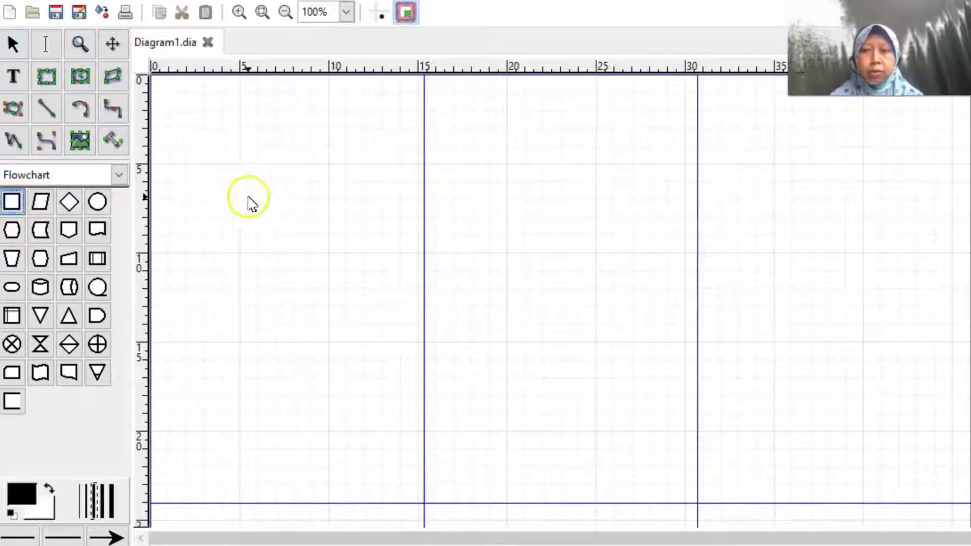
mouse_move(234, 189)
mouse_down()
mouse_move(297, 214)
mouse_move(359, 221)
mouse_up()
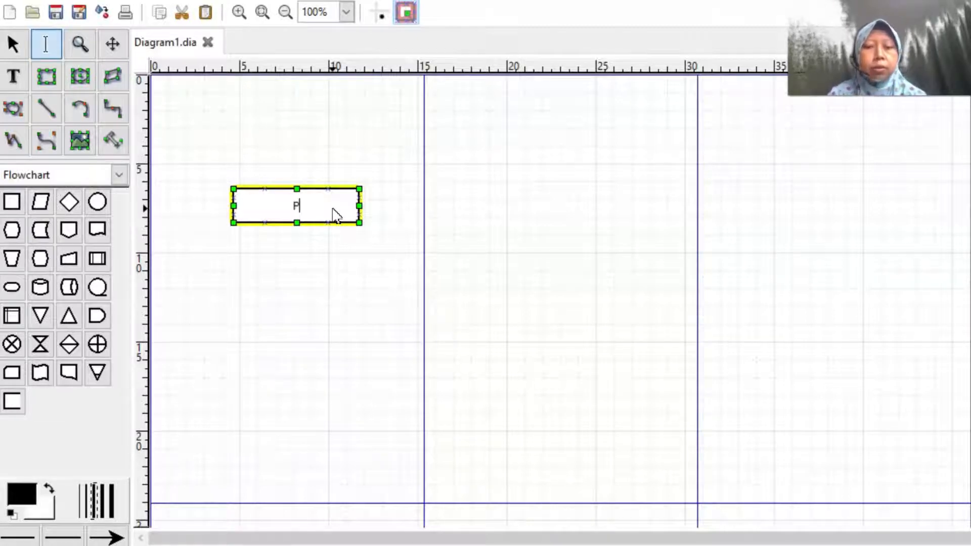
text(Peserta)
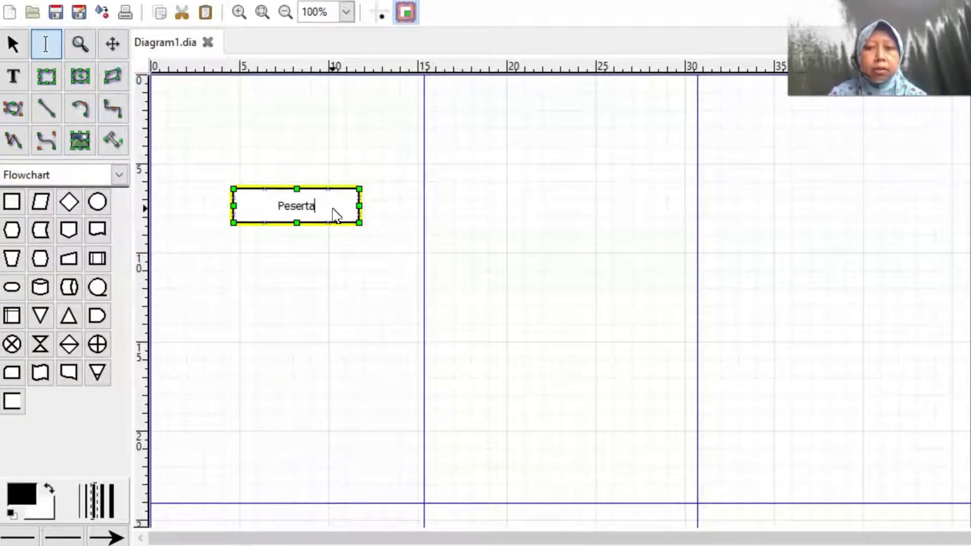
click(353, 213)
click(371, 242)
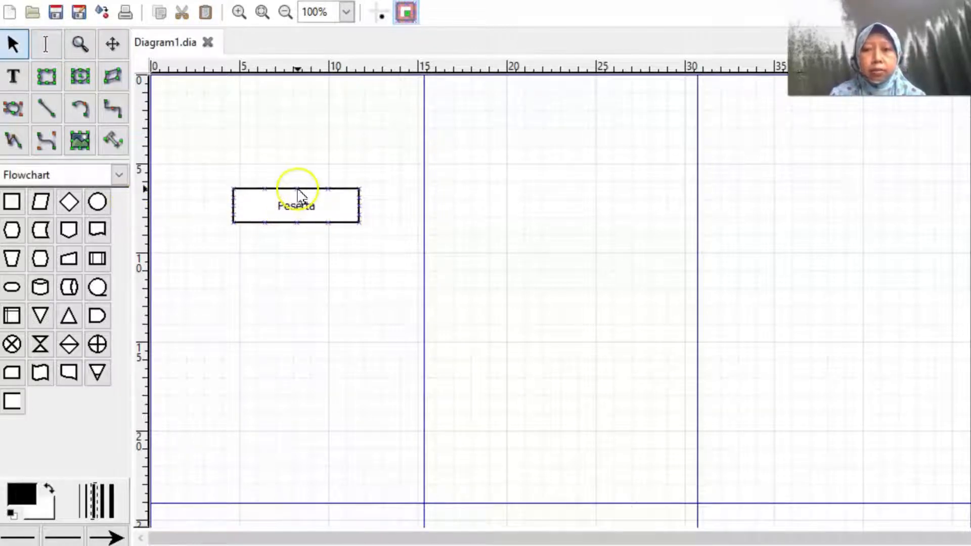
Draw a second flowchart box labelled "Sesi" to the right of the Peserta box
click(11, 202)
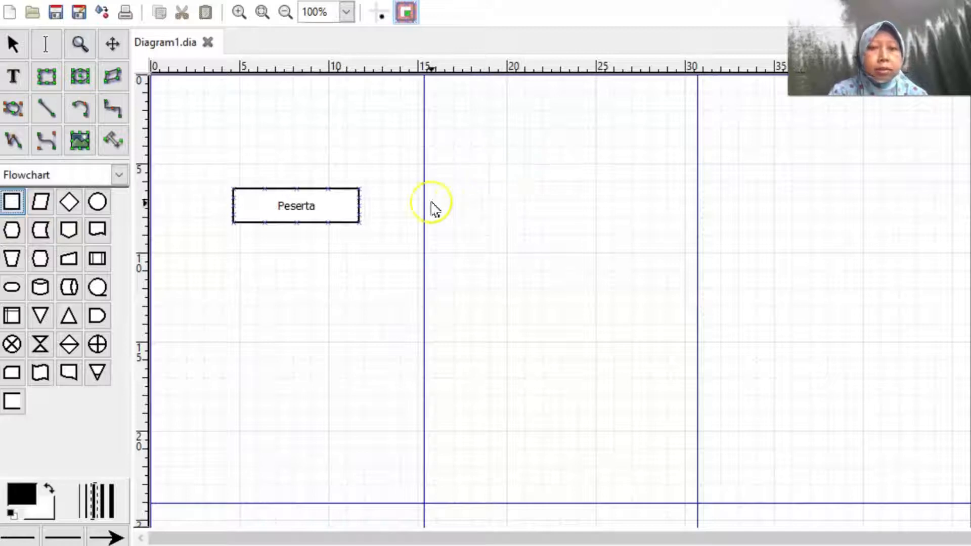
mouse_move(484, 179)
mouse_down()
mouse_move(609, 226)
mouse_move(585, 213)
mouse_up()
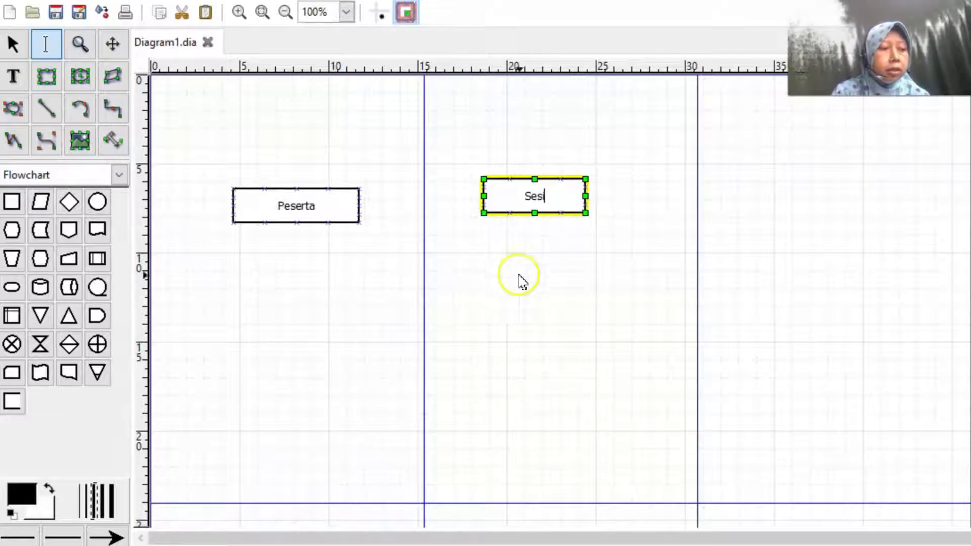
text(Sesi)
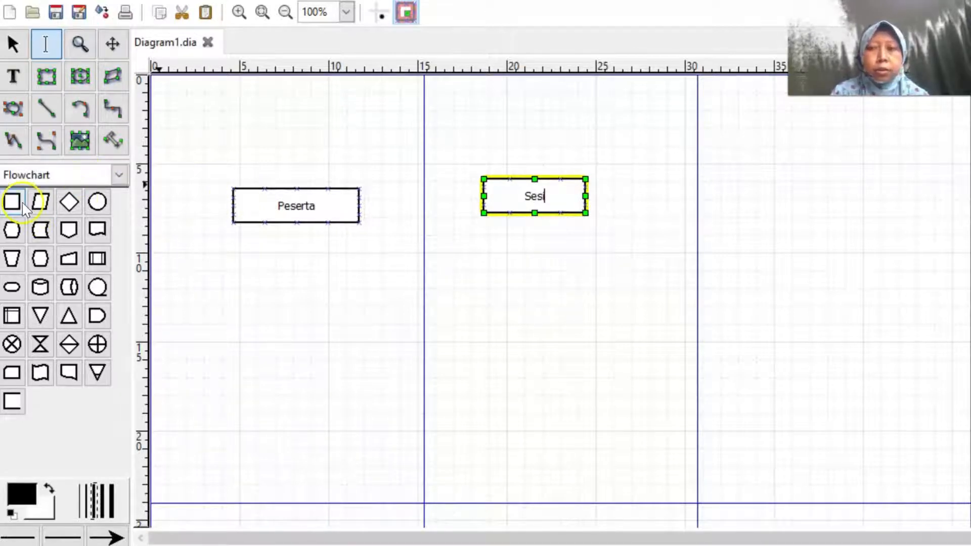
Draw a flowchart box labelled "Instruktur" beneath the Sesi box
click(12, 201)
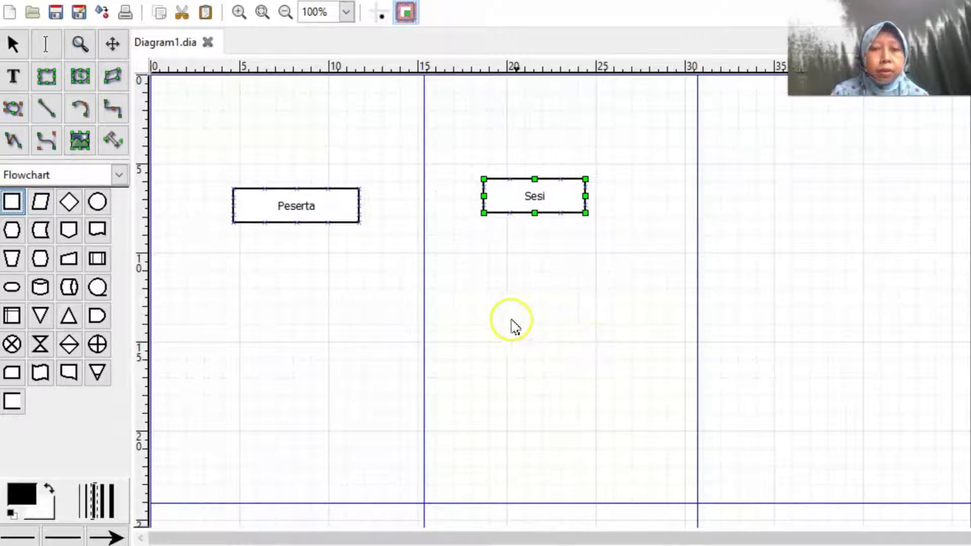
drag(481, 311, 590, 316)
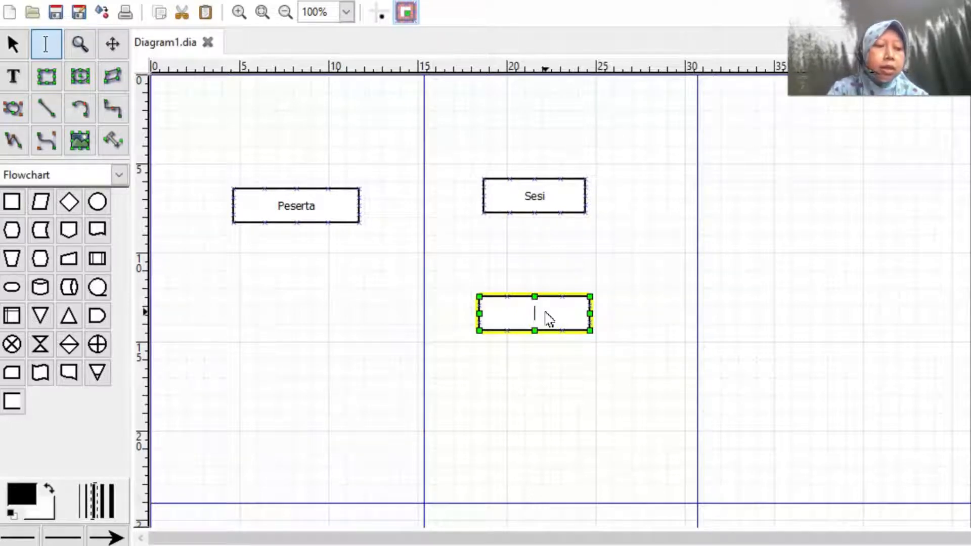
text(Inst)
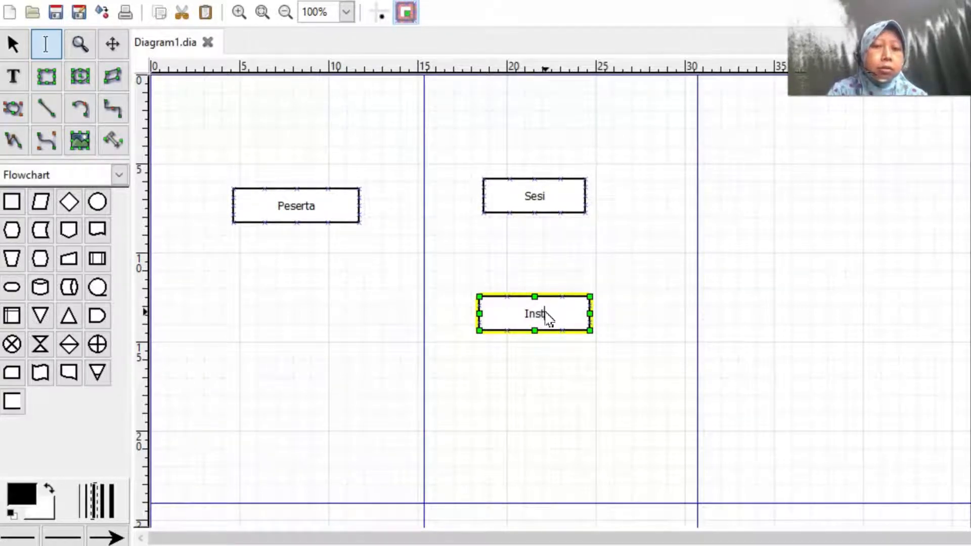
text(ruktur)
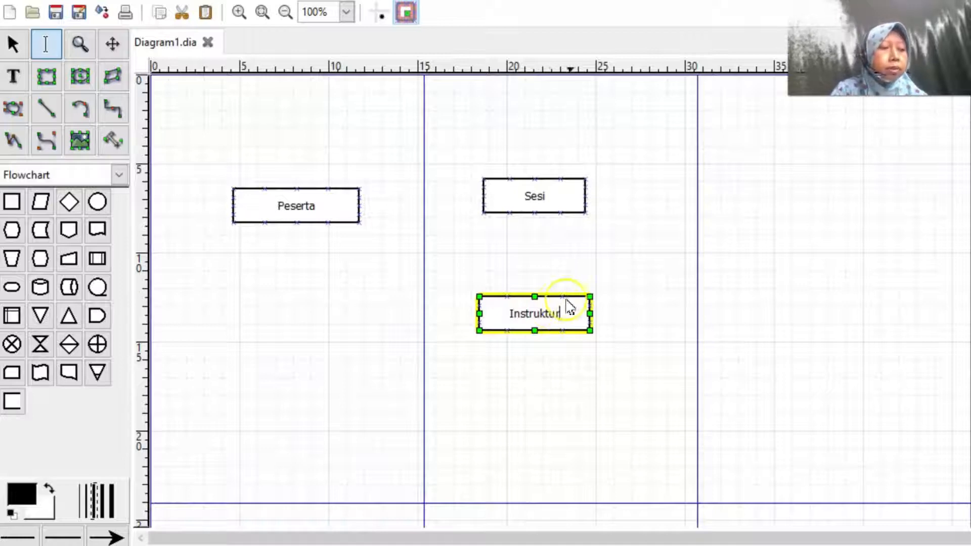
Draw a flowchart box labelled "Materi" to the right of the Sesi and Instruktur boxes
click(12, 201)
drag(696, 223, 788, 246)
text(Materi)
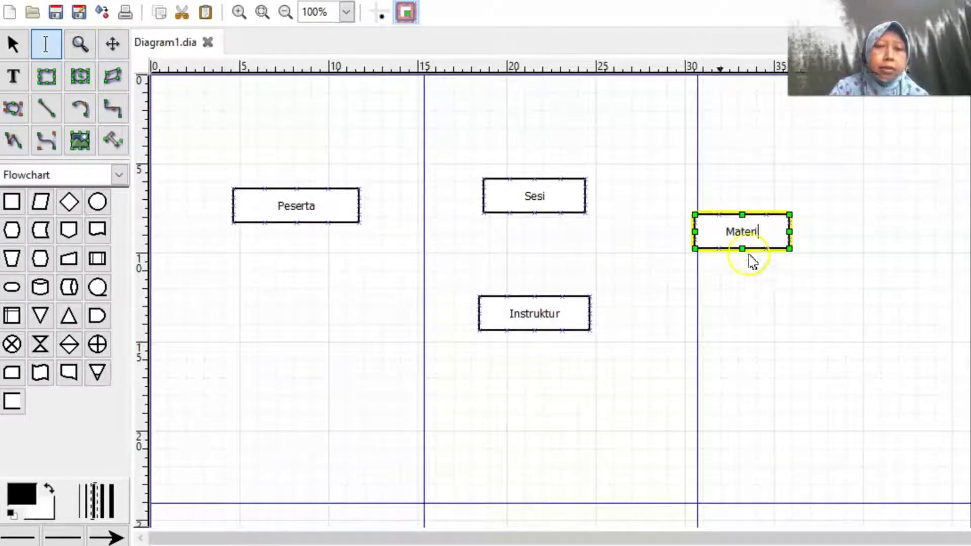
Widen the Sesi box slightly and move it a little to the right, roughly level with the Peserta box
click(572, 167)
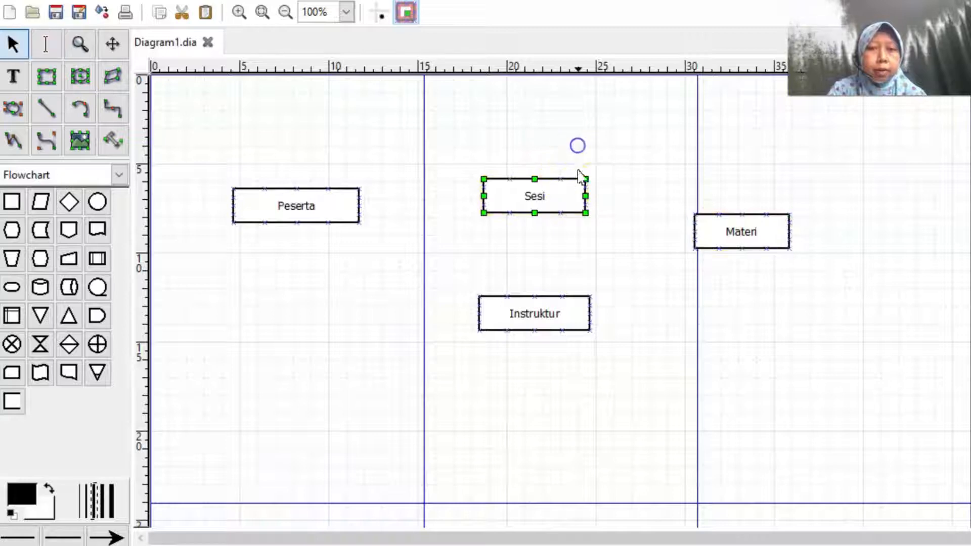
mouse_move(585, 178)
mouse_down()
mouse_move(595, 171)
mouse_move(596, 186)
mouse_move(568, 180)
mouse_move(598, 180)
mouse_up()
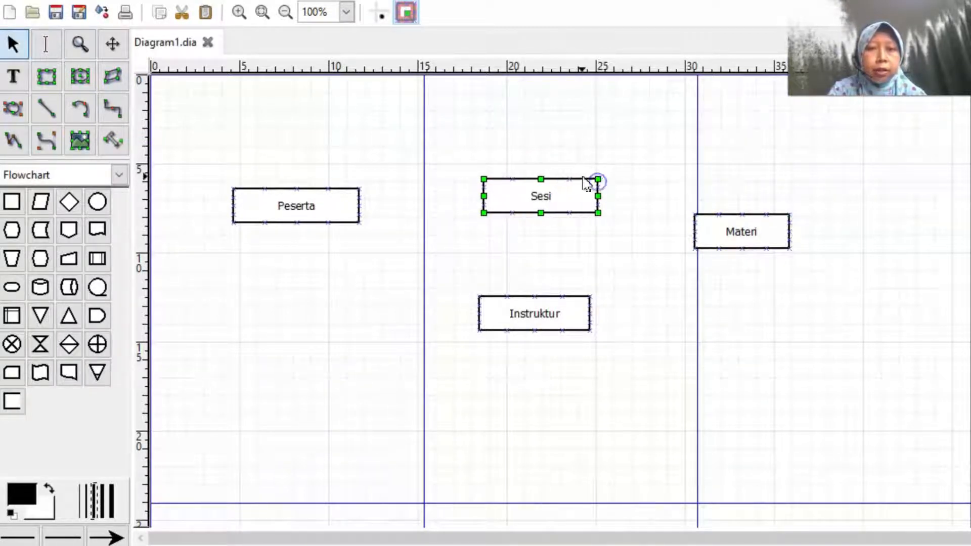
click(540, 180)
click(539, 167)
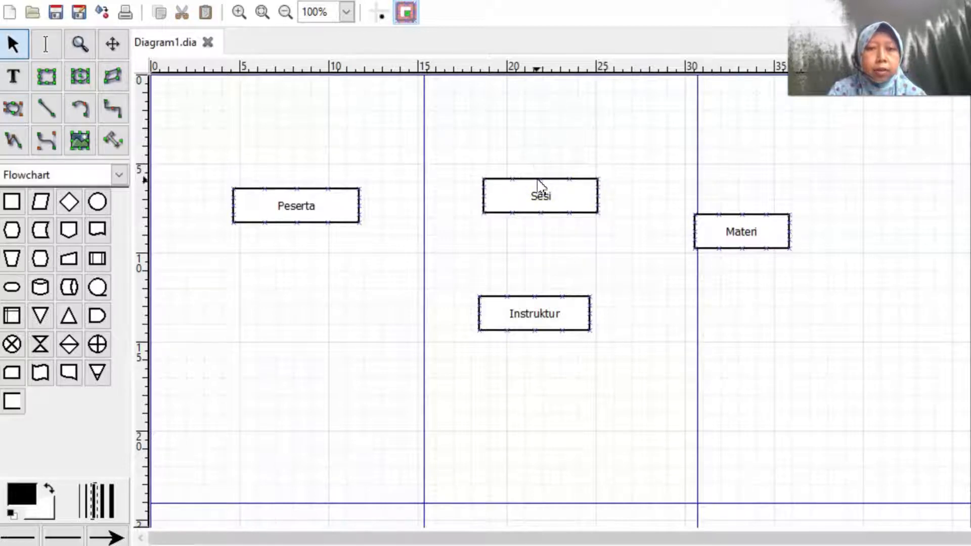
mouse_move(538, 182)
mouse_down()
mouse_move(566, 148)
mouse_move(554, 187)
mouse_up()
click(31, 226)
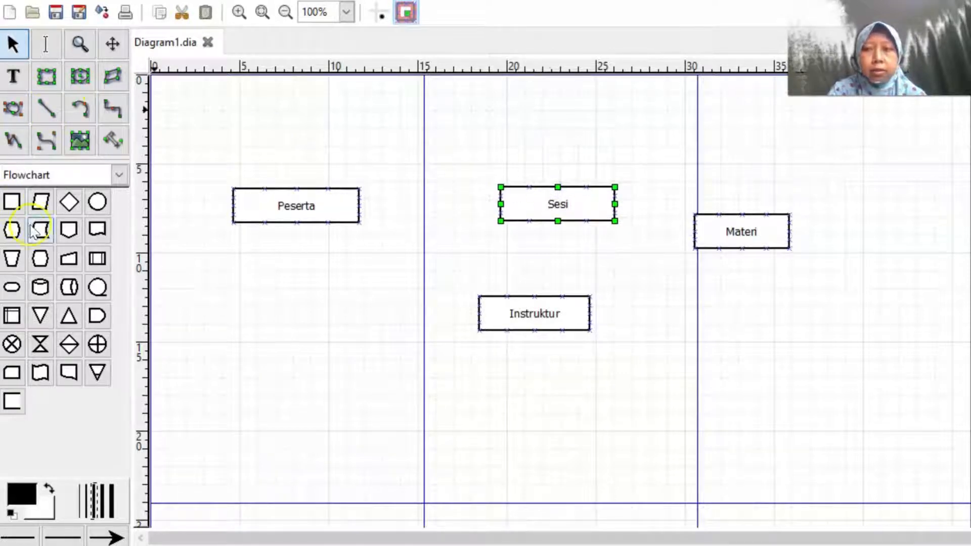
Add a relationship diamond labelled "mengikuti" between the Peserta and Sesi boxes
click(69, 201)
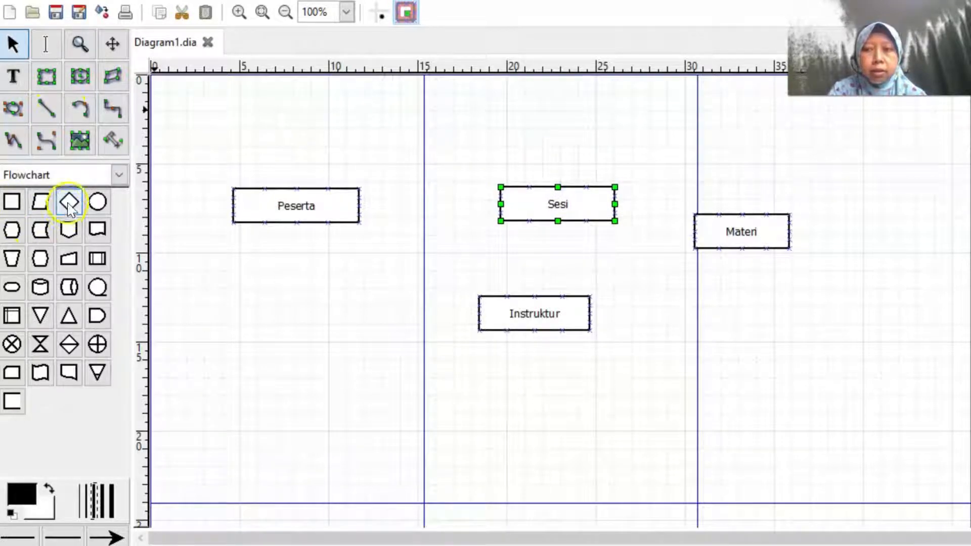
click(404, 201)
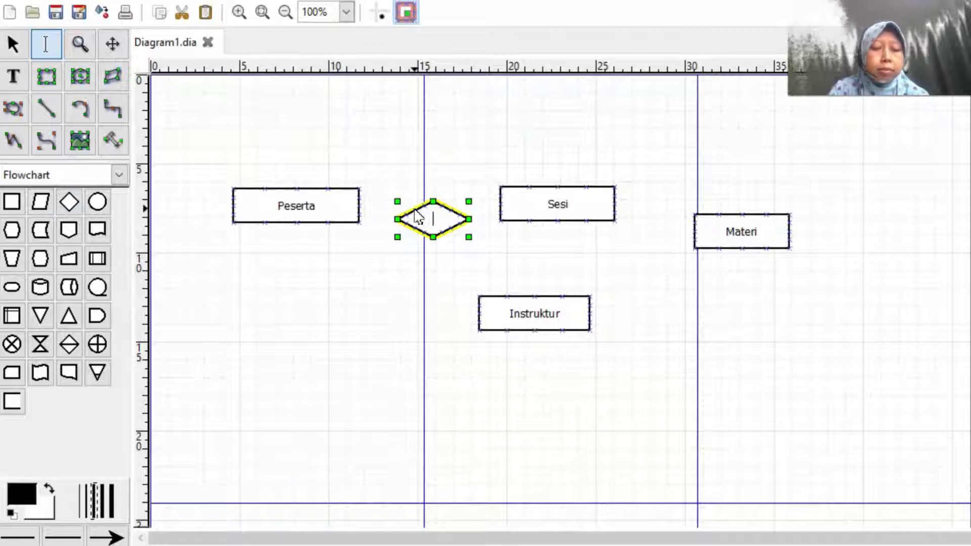
text(Mengik)
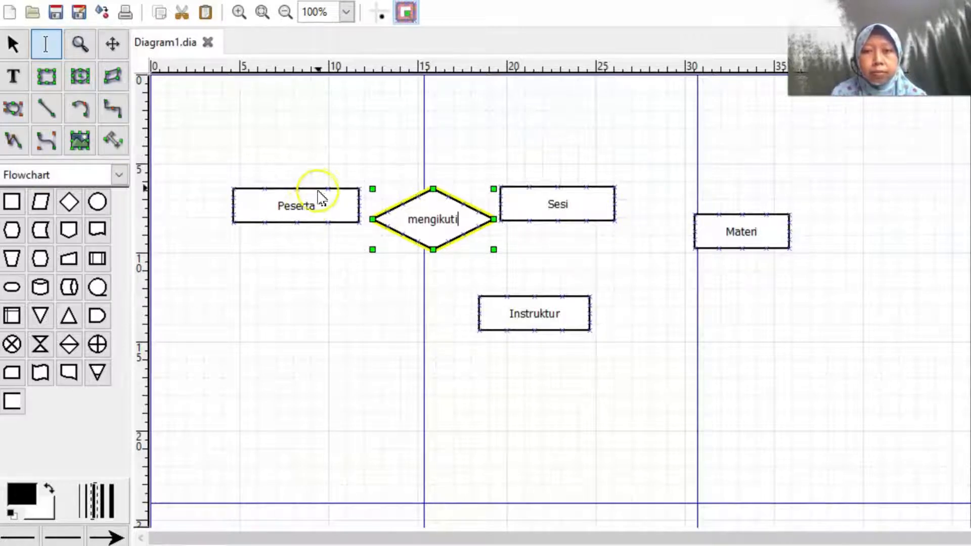
Move the Peserta box further left, away from the mengikuti diamond
click(278, 189)
click(251, 189)
click(220, 188)
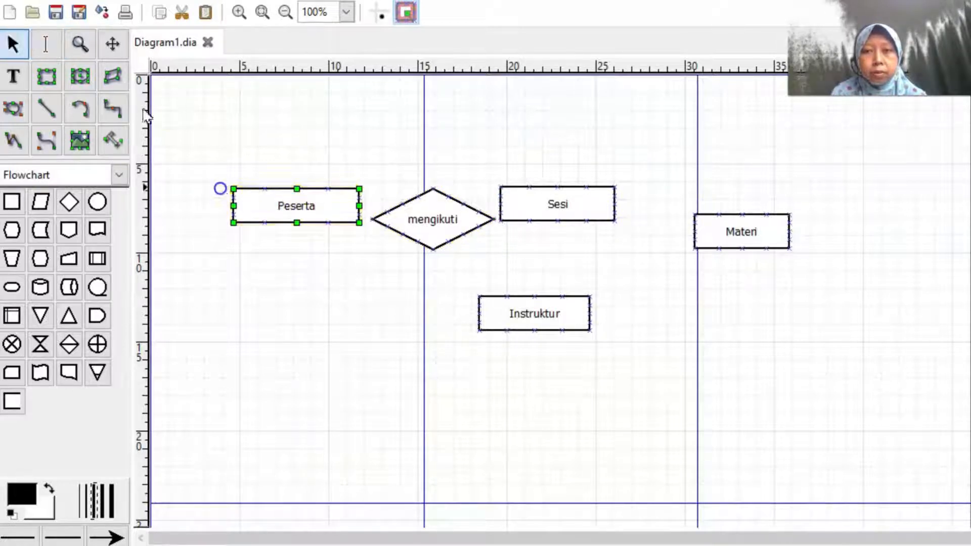
click(275, 168)
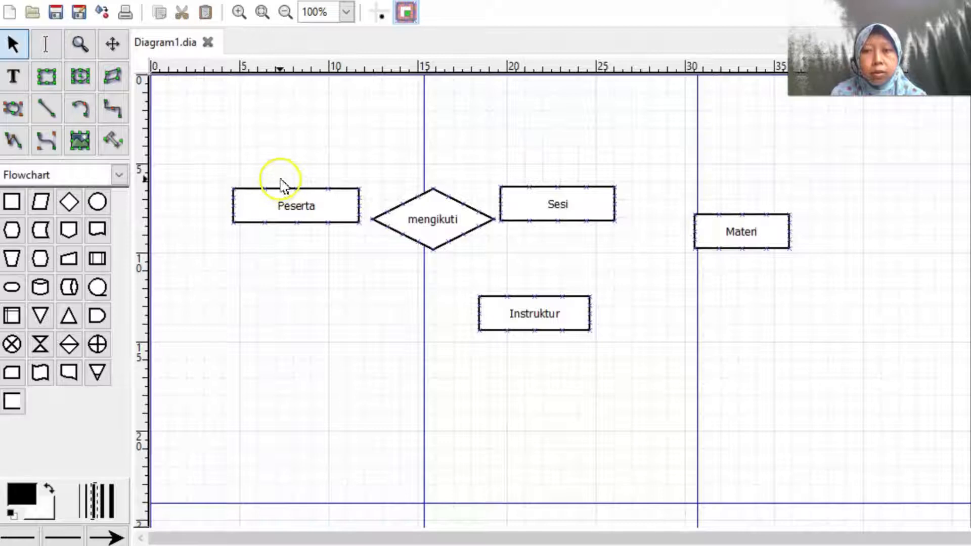
click(281, 188)
drag(282, 189, 229, 190)
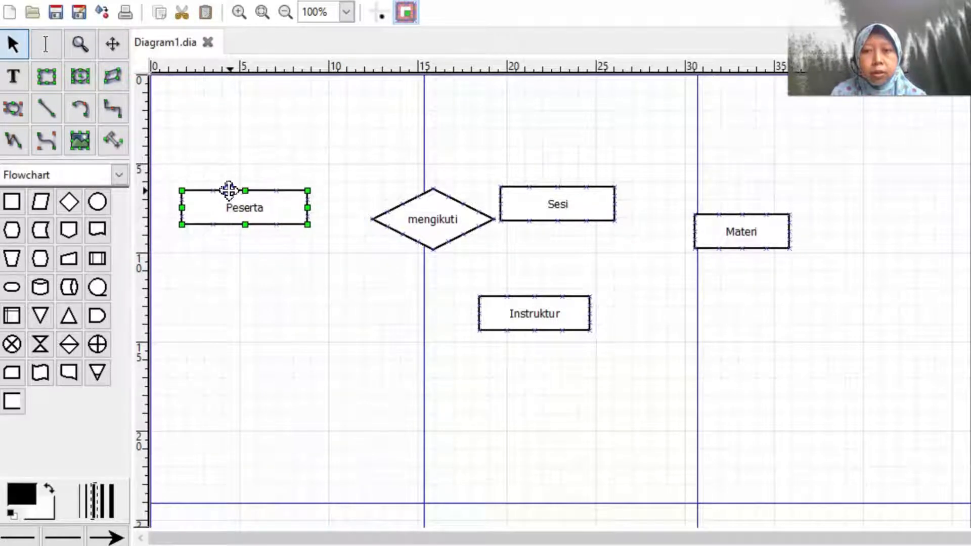
Move the mengikuti diamond left and level with Peserta, and shift the Sesi box further right
click(438, 193)
drag(441, 194, 408, 205)
click(590, 191)
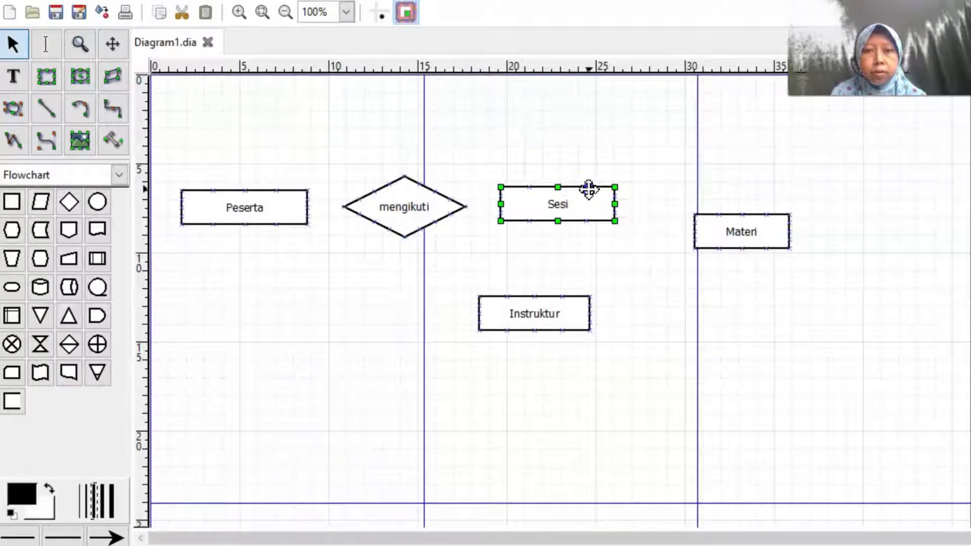
drag(590, 190, 613, 190)
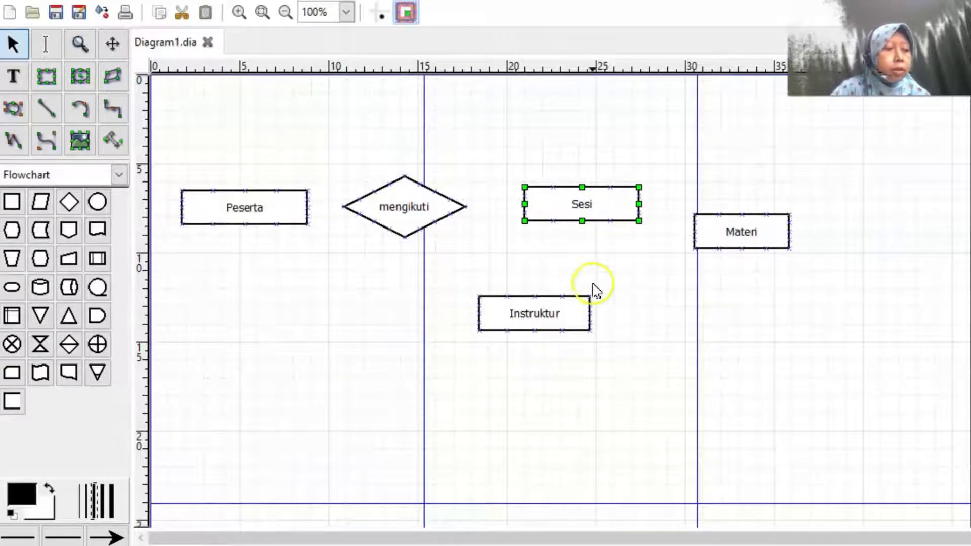
Move the Instruktur box lower beneath Sesi and add a relationship diamond labelled "Mengajar" between the two boxes
drag(540, 301, 585, 373)
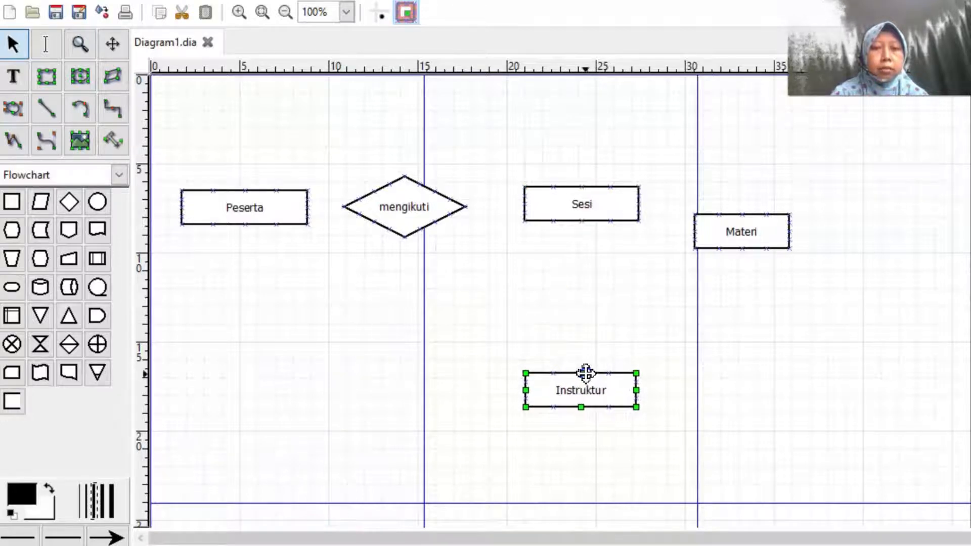
click(69, 202)
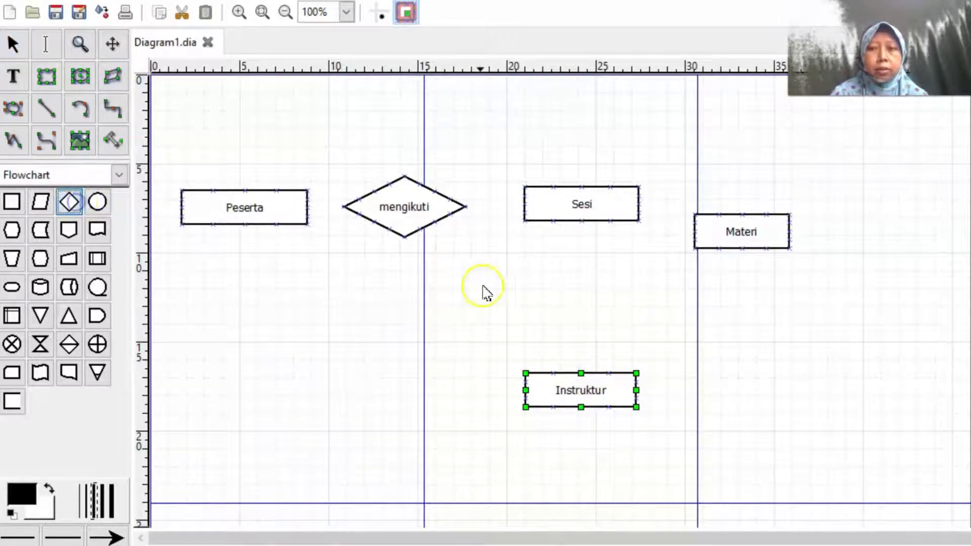
click(570, 299)
text(Mengajar)
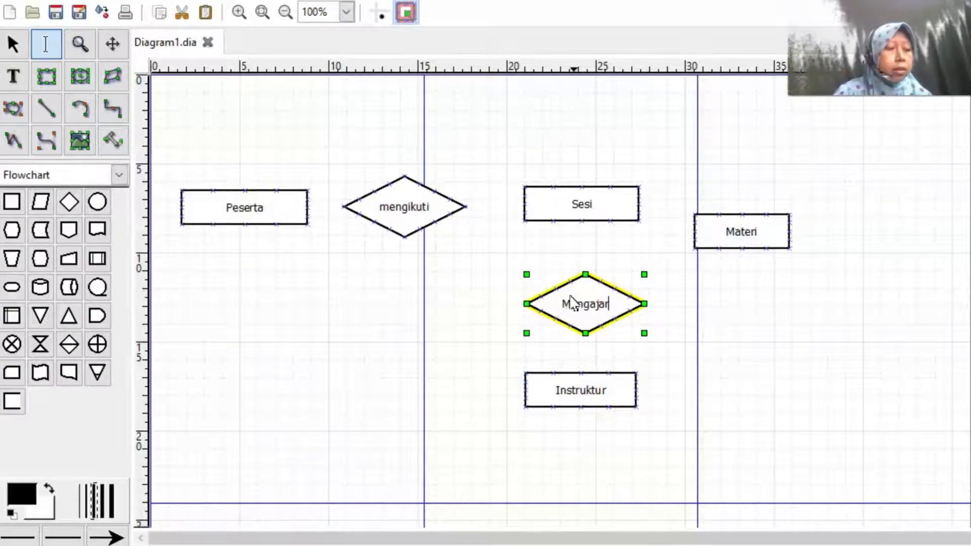
click(794, 325)
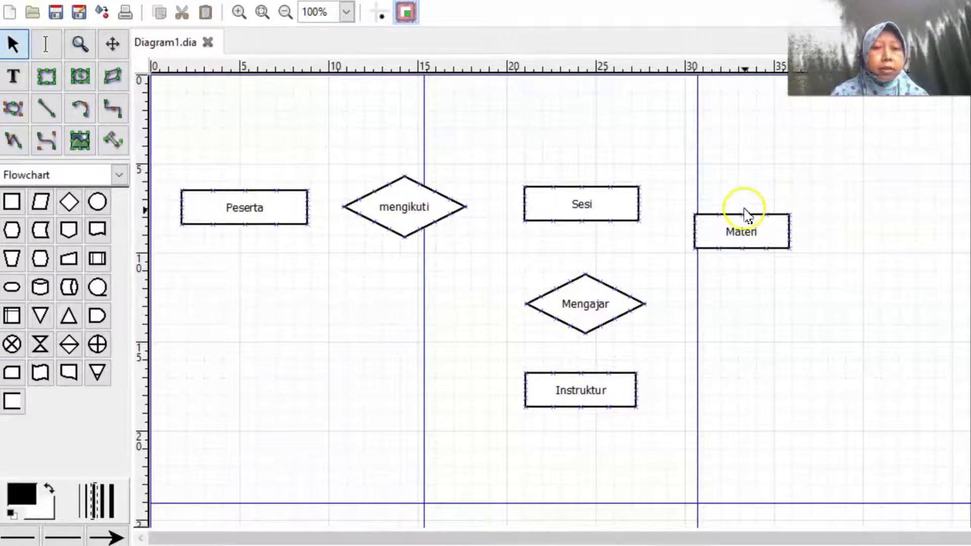
Move the Materi box to the far right and place a copy of the Mengajar diamond between Instruktur and Materi
drag(746, 210, 893, 269)
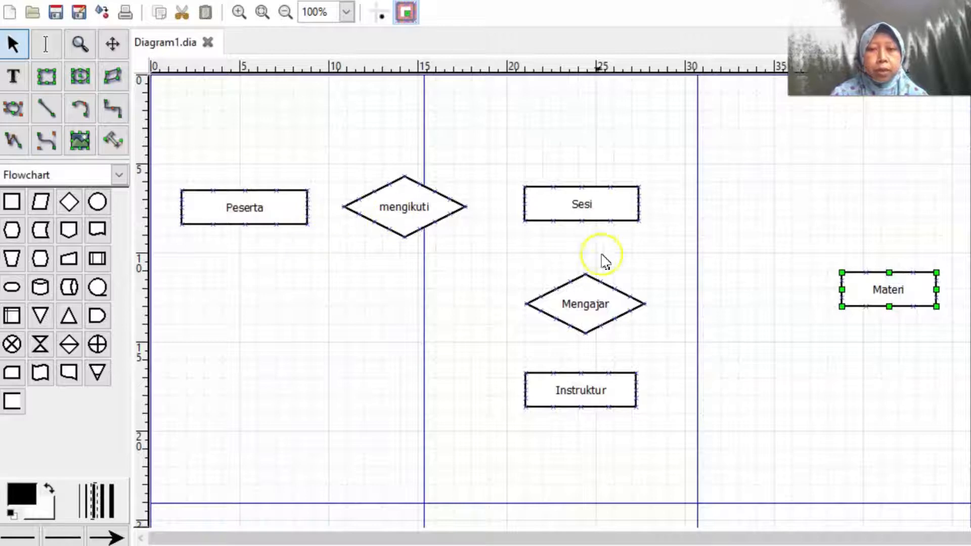
click(585, 286)
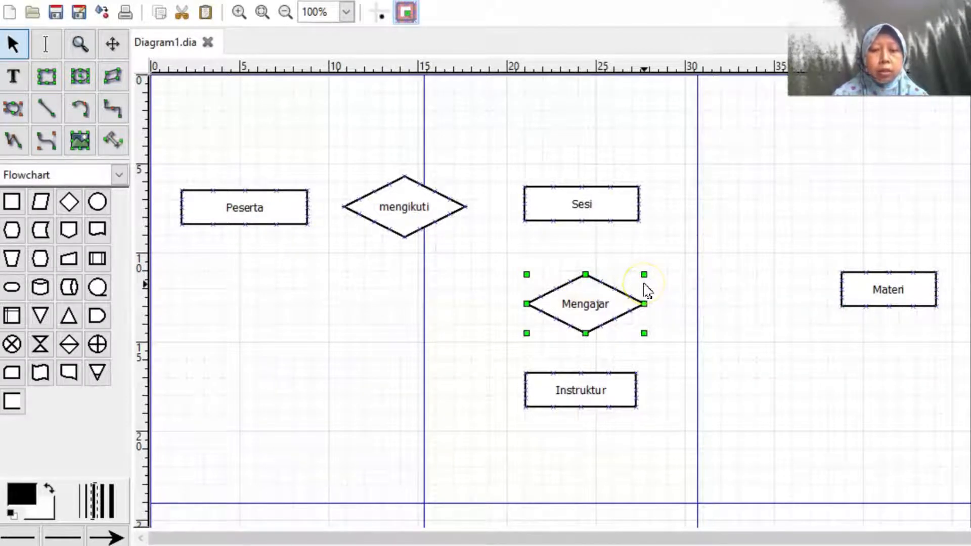
key(ctrl+v)
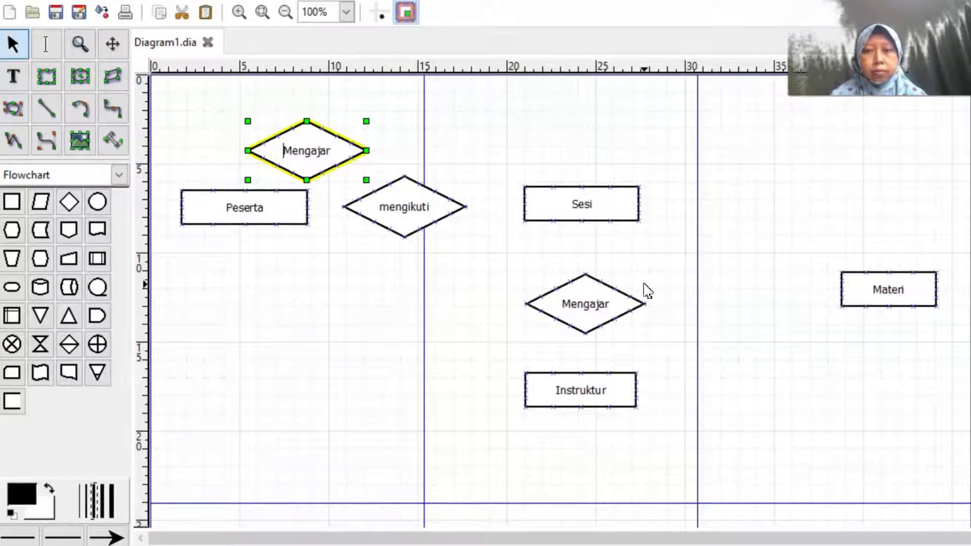
drag(306, 132, 763, 376)
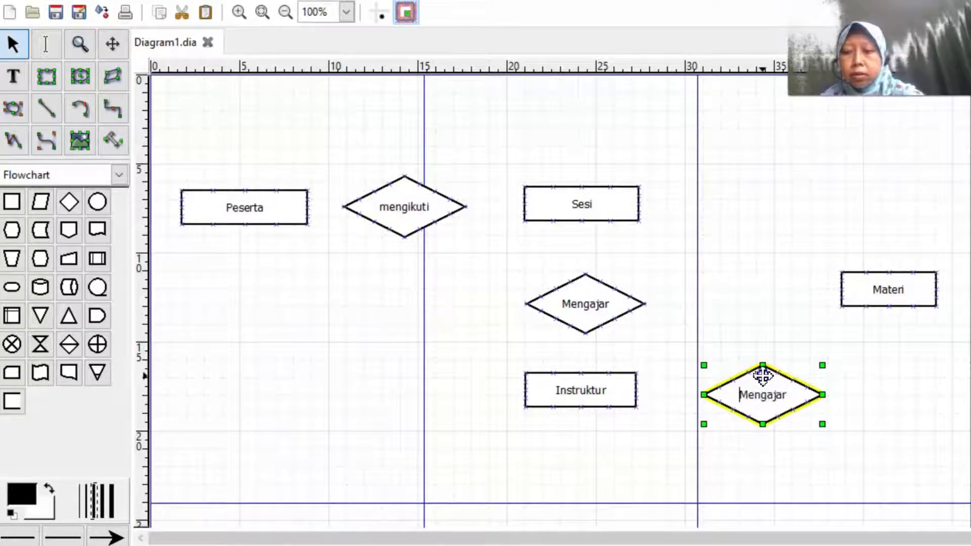
drag(763, 375, 796, 358)
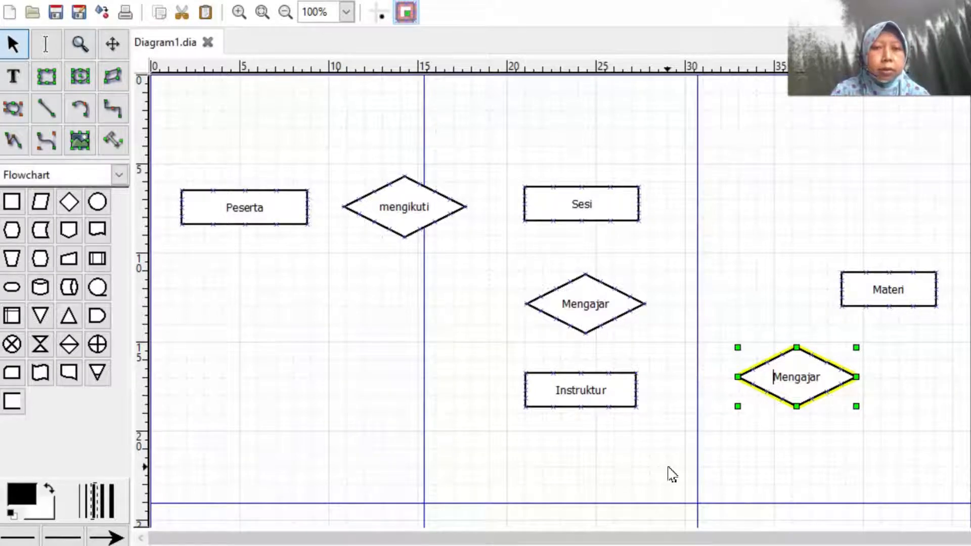
click(841, 361)
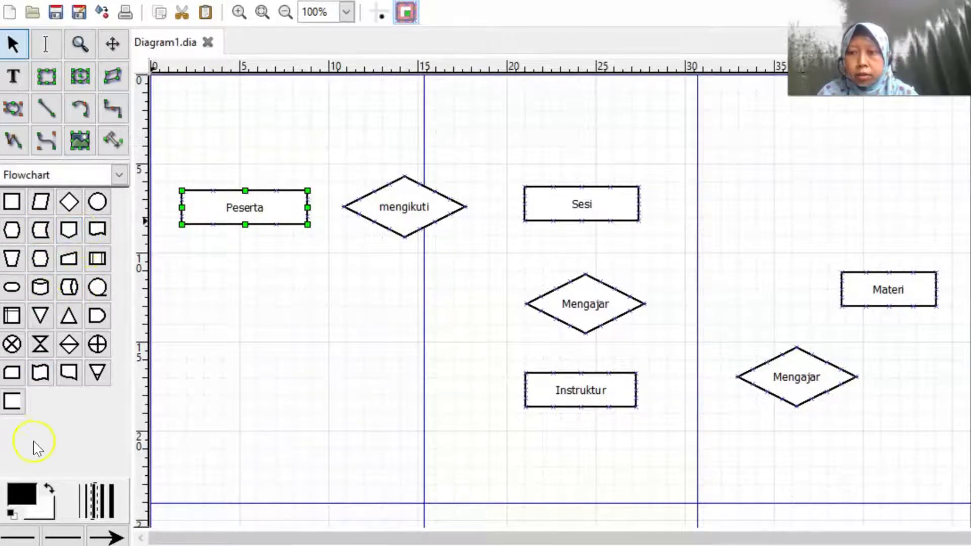
Add a relationship diamond labelled "memiliki" to the right of the Sesi box, above Materi
click(71, 202)
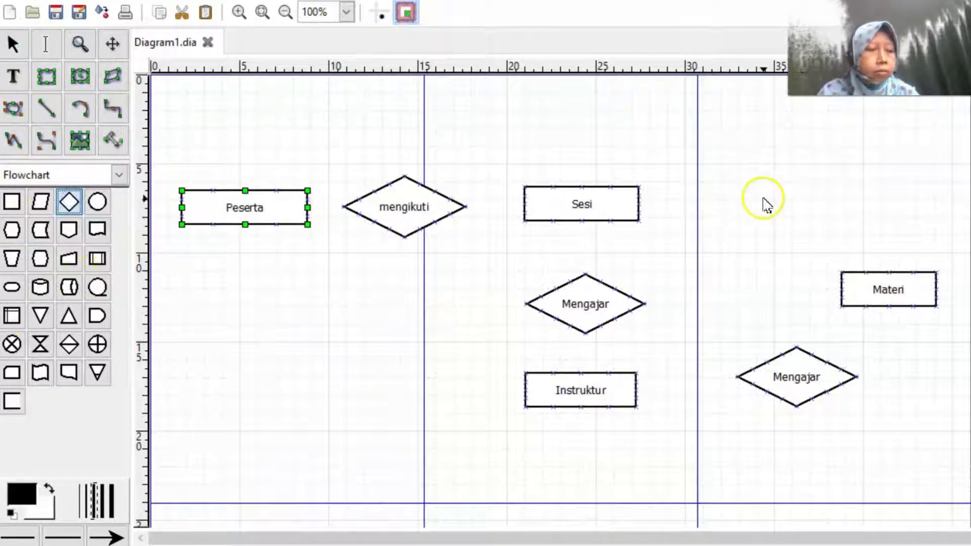
click(749, 189)
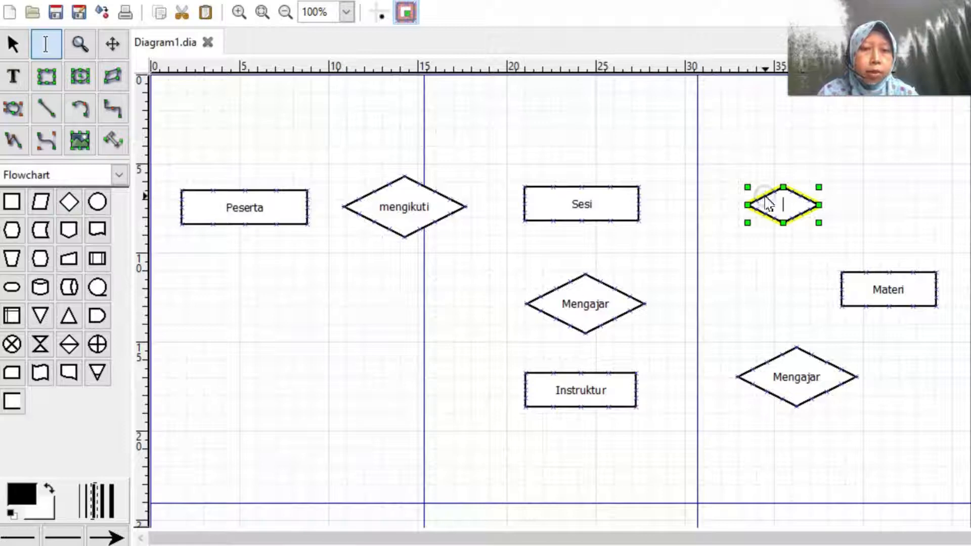
text(memiliki)
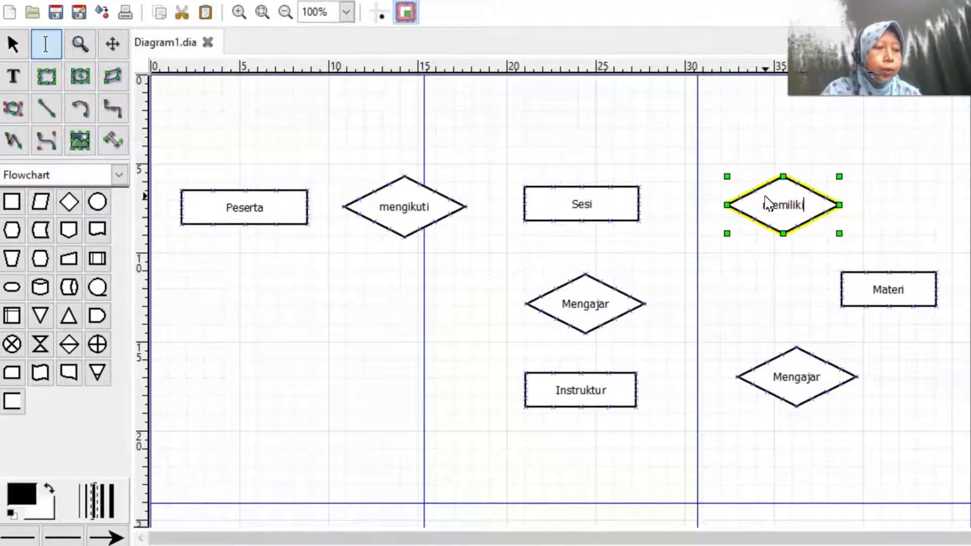
click(763, 135)
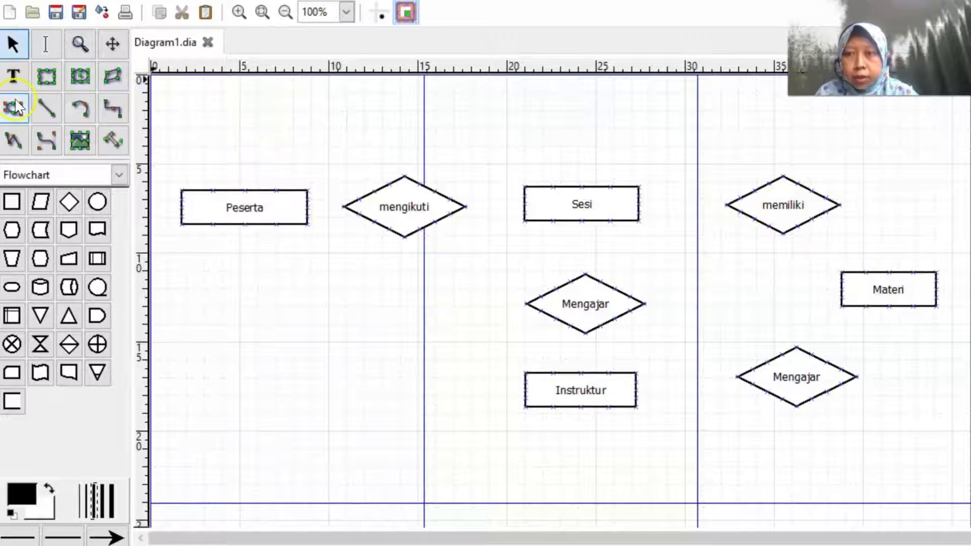
Connect Peserta to the mengikuti diamond with a straight line and set its end arrow to none
click(46, 108)
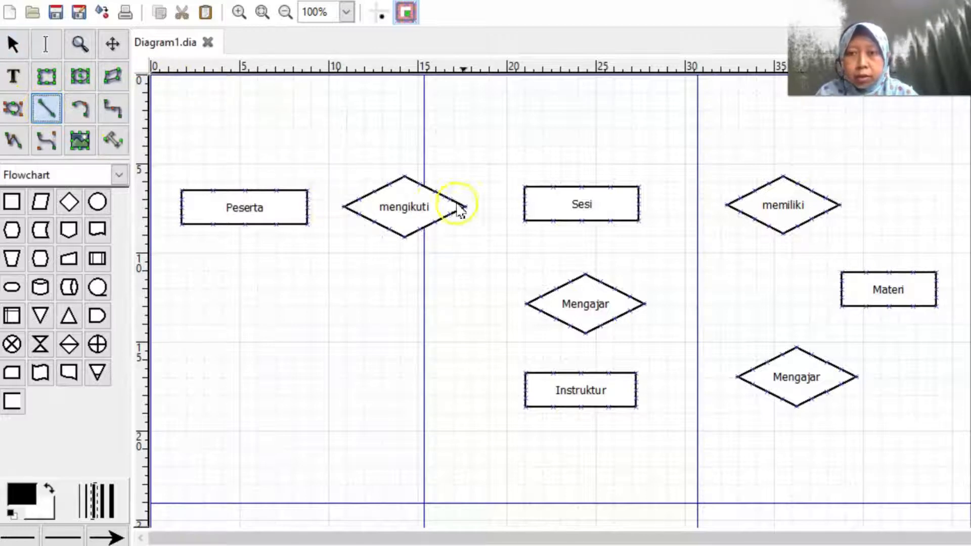
drag(308, 208, 350, 207)
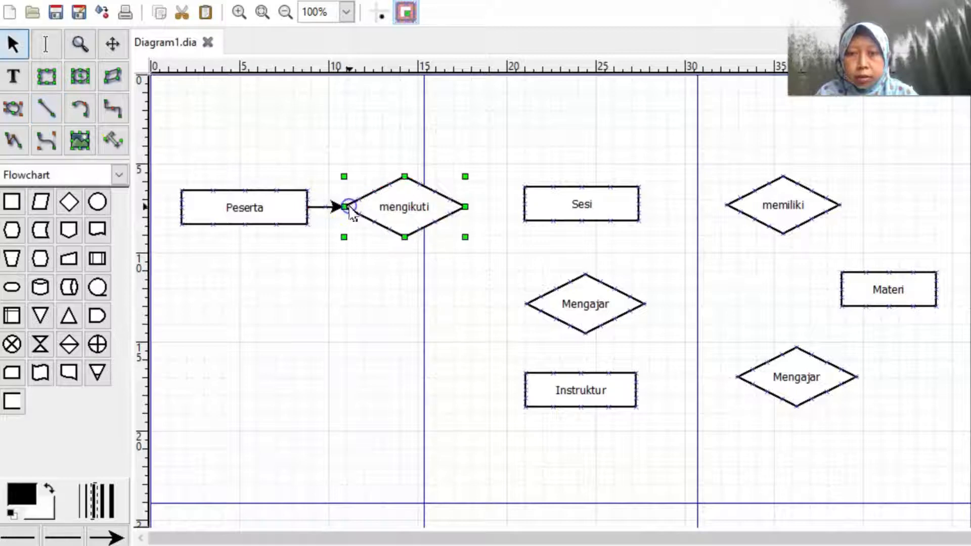
click(326, 207)
right_click(328, 212)
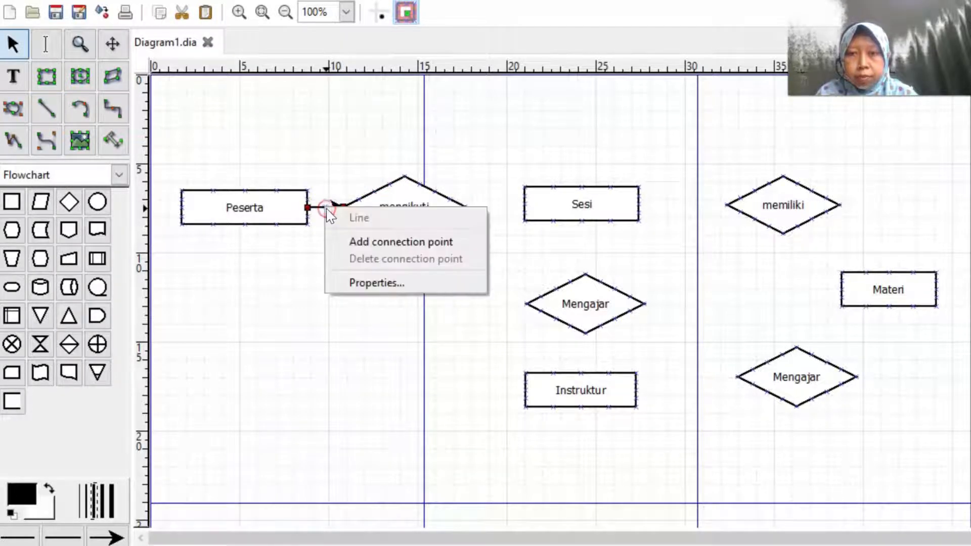
click(357, 282)
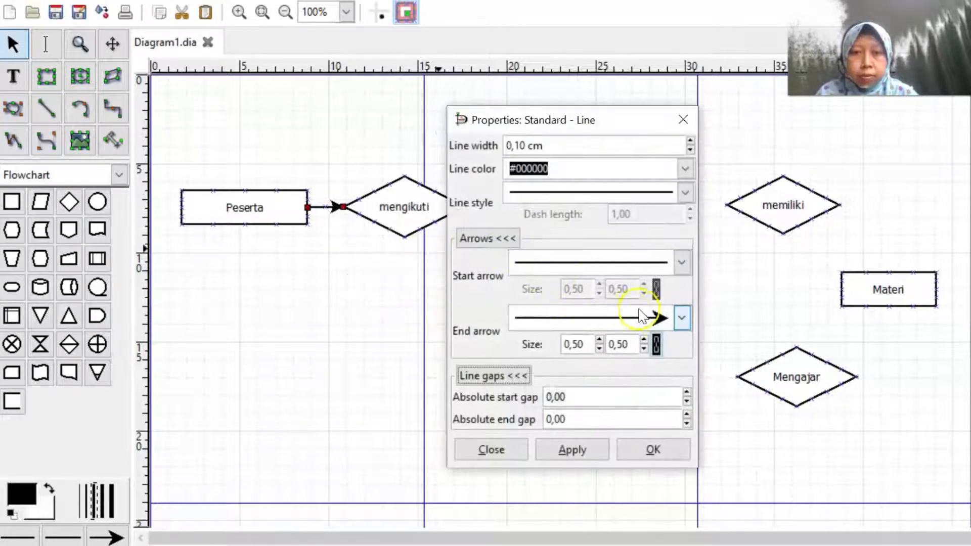
click(681, 318)
click(616, 285)
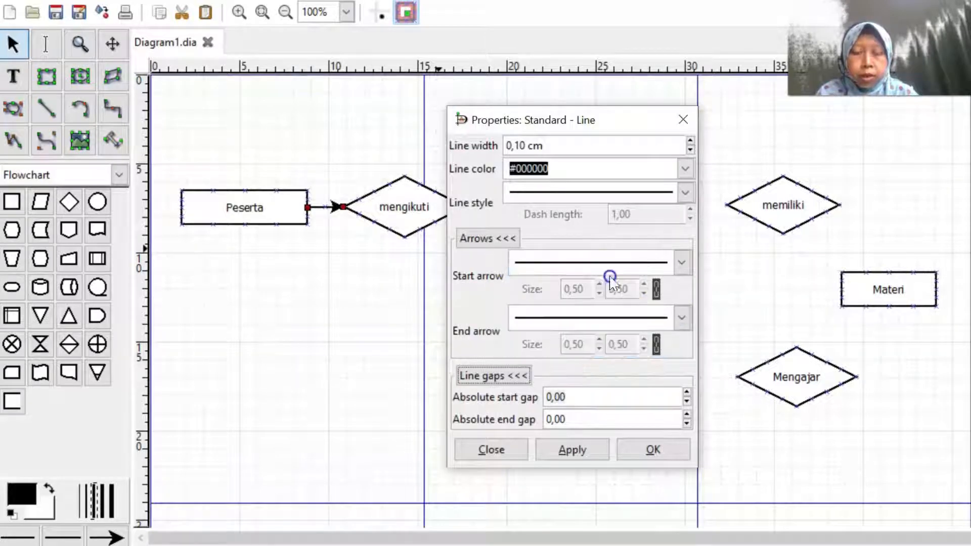
click(638, 445)
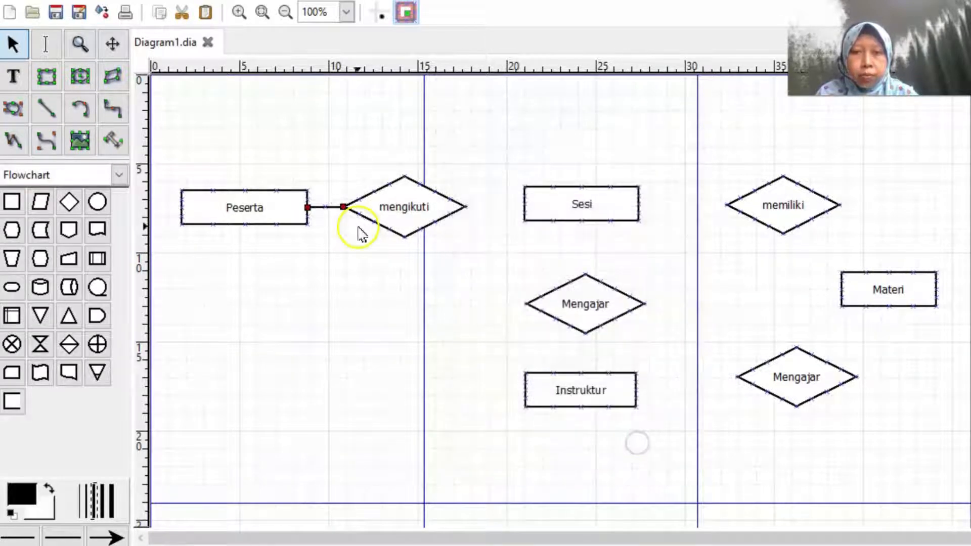
Draw a straight line from the mengikuti diamond to Sesi and remove its end arrowhead
click(47, 108)
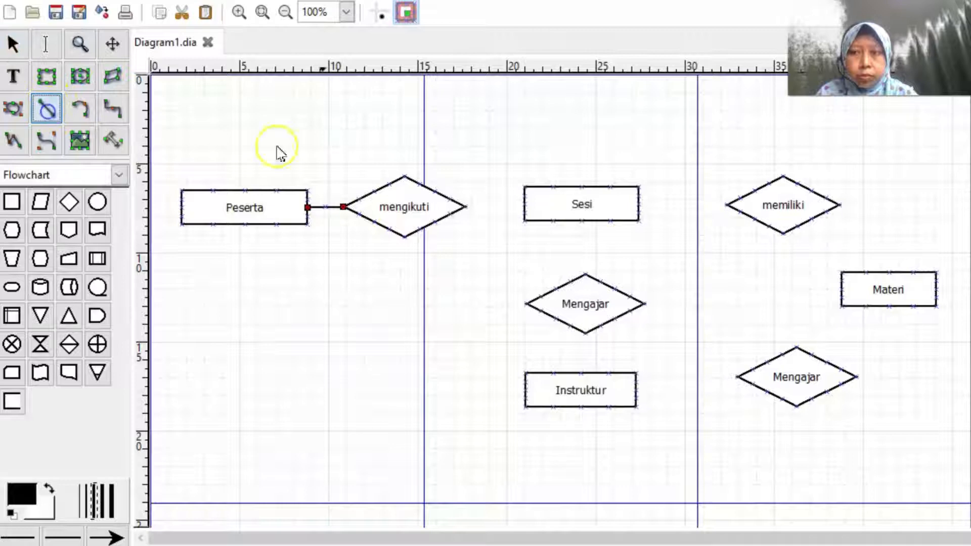
drag(461, 207, 525, 204)
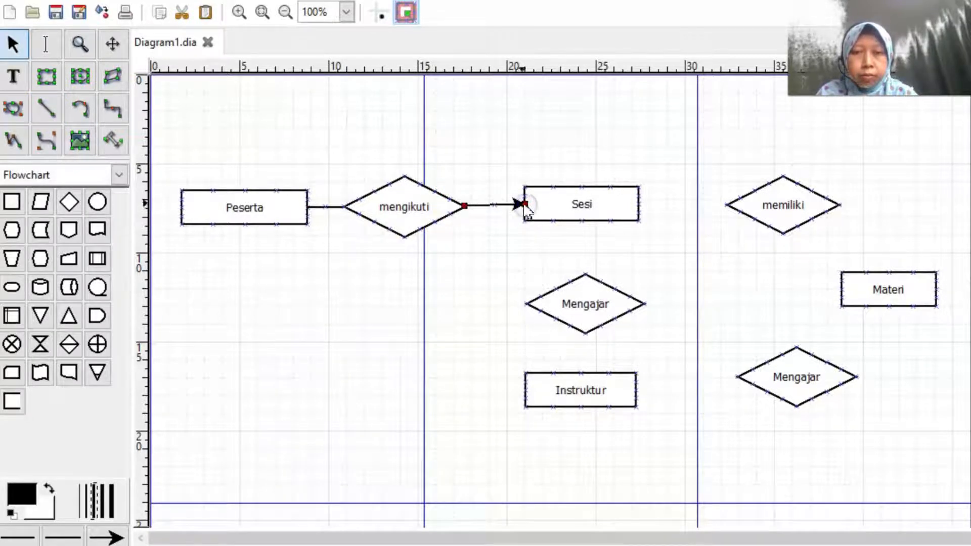
right_click(525, 204)
click(561, 274)
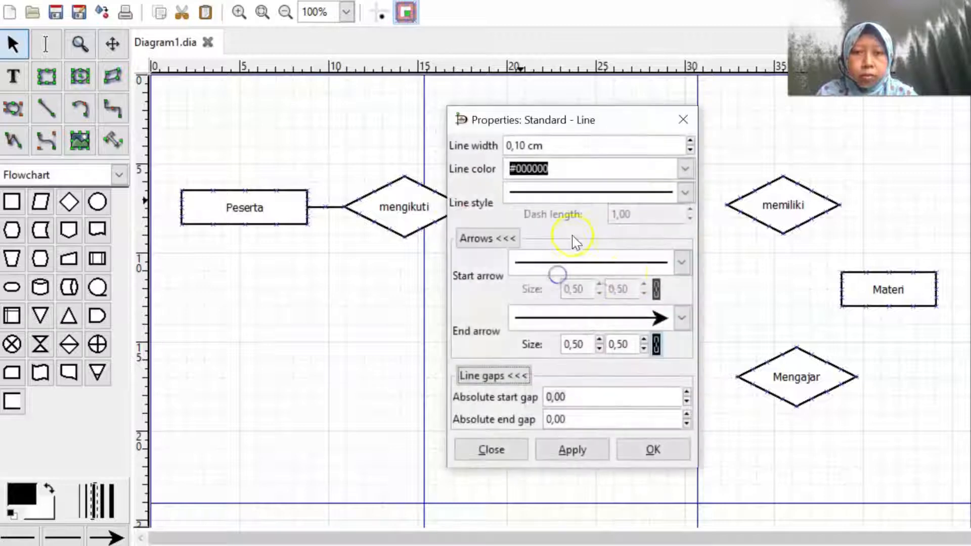
click(681, 319)
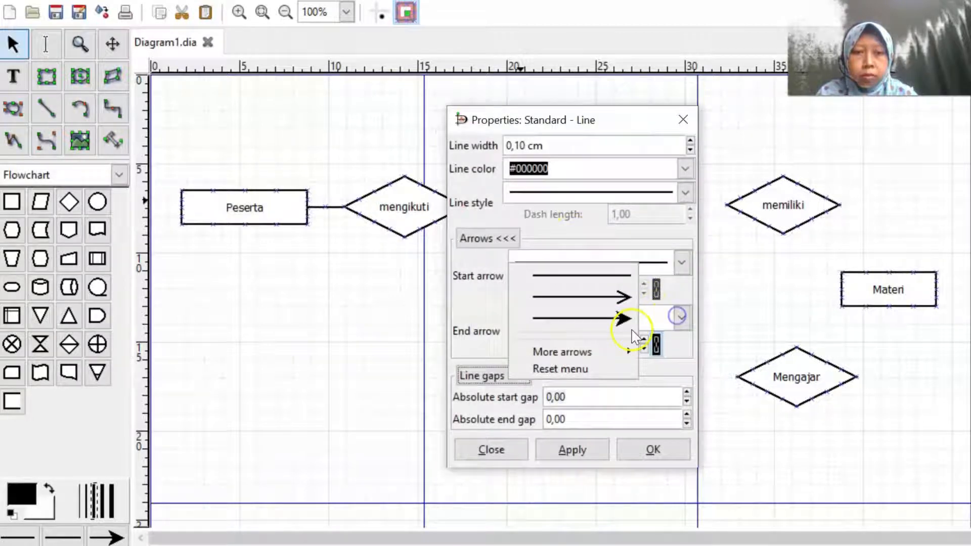
click(594, 278)
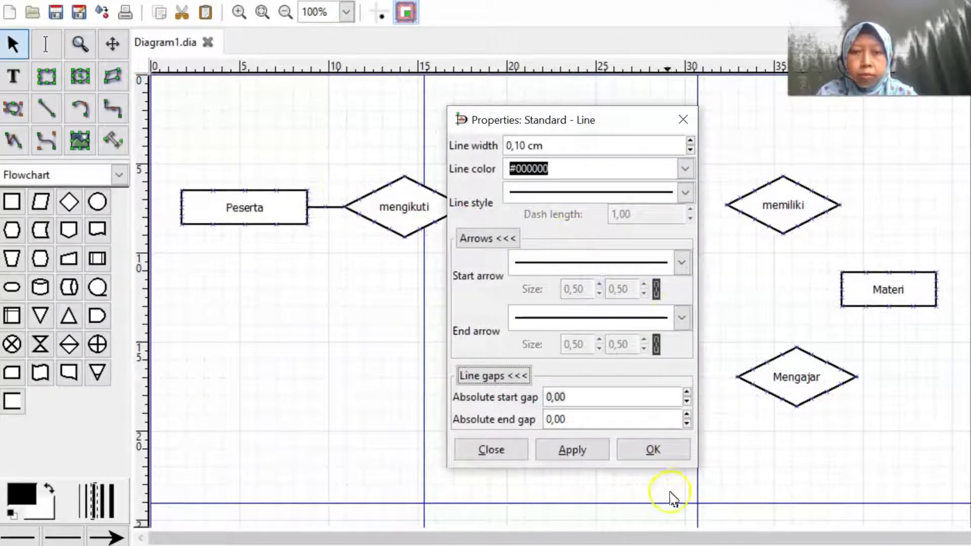
click(653, 452)
Link Sesi to the memiliki diamond with a straight line that has no end arrowhead
click(46, 108)
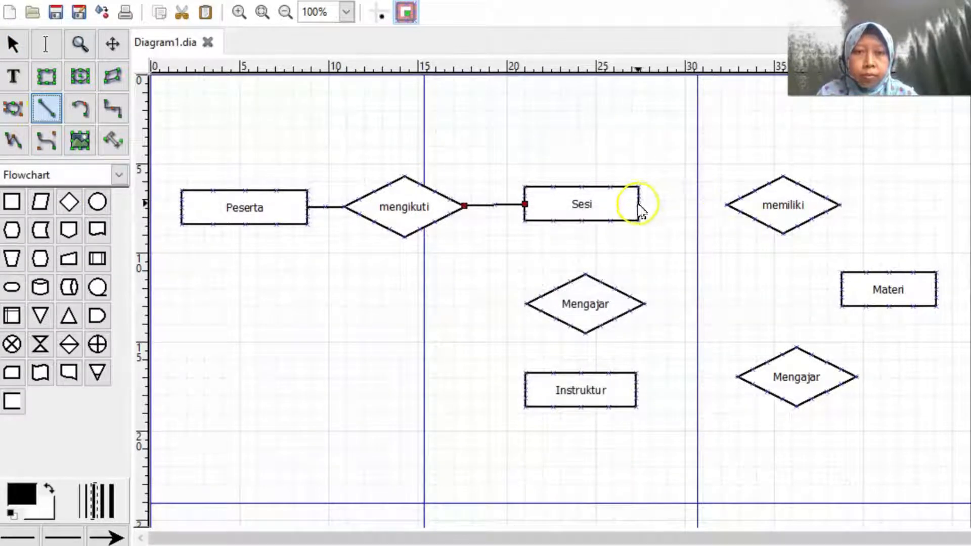
drag(639, 205, 736, 210)
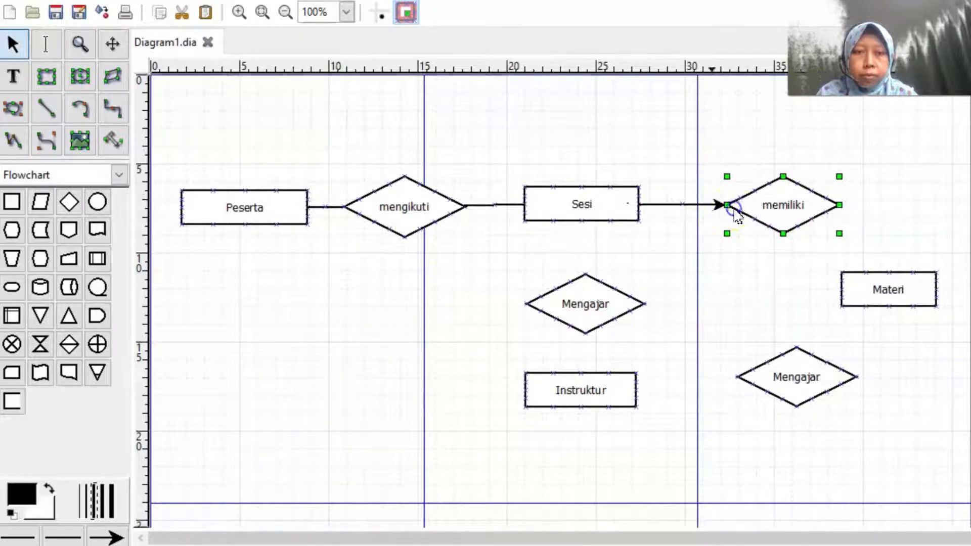
right_click(688, 204)
click(723, 275)
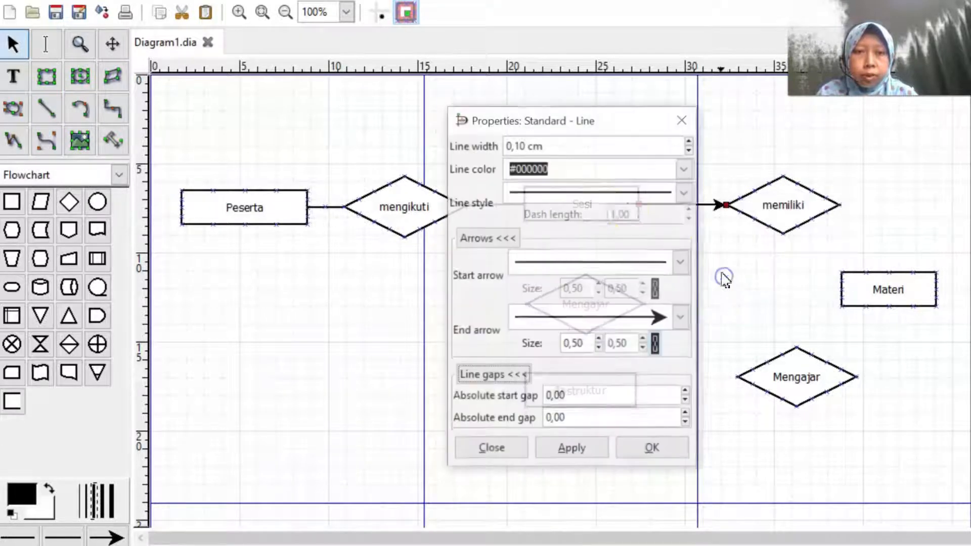
click(682, 316)
click(605, 281)
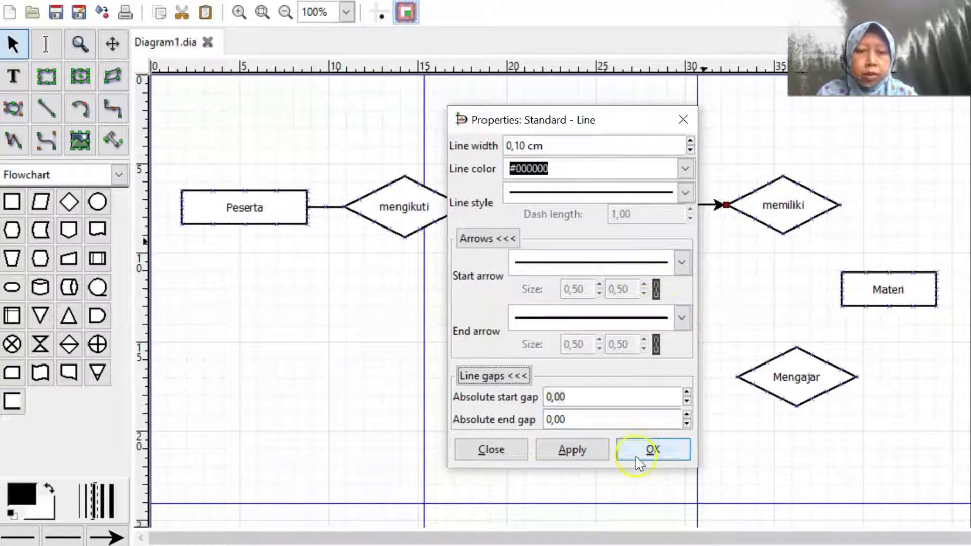
click(650, 449)
Connect the right corner of the memiliki diamond to the top of Materi with a zigzag line bent in a single right angle
click(46, 108)
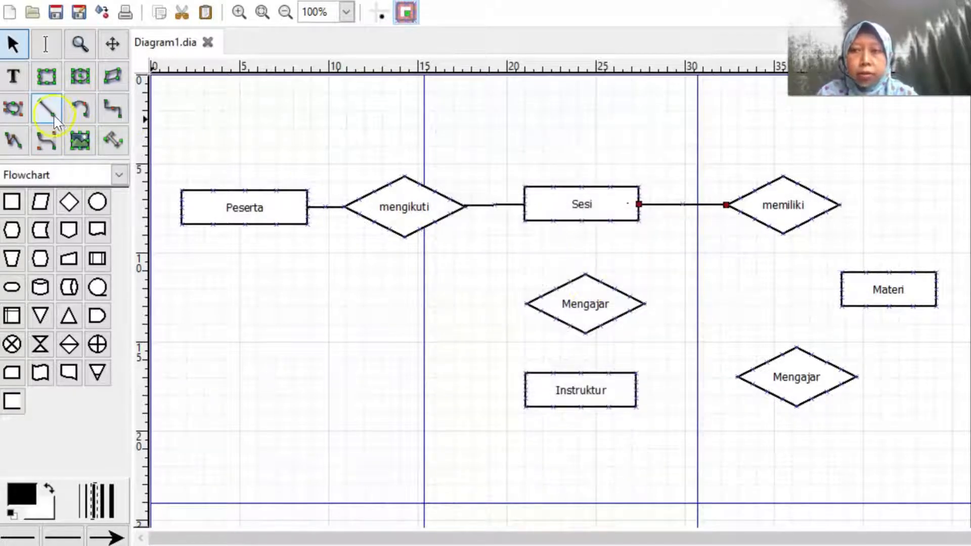
drag(839, 205, 903, 226)
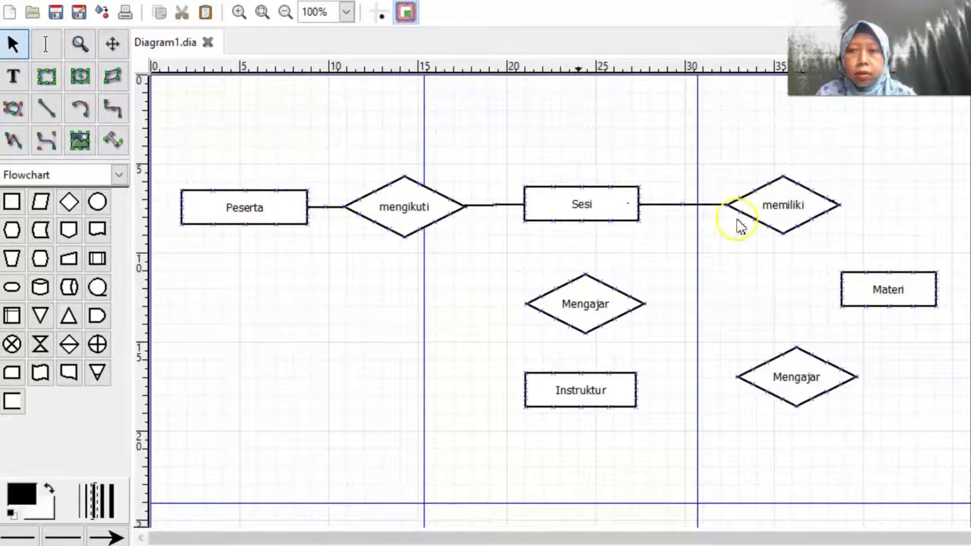
click(112, 108)
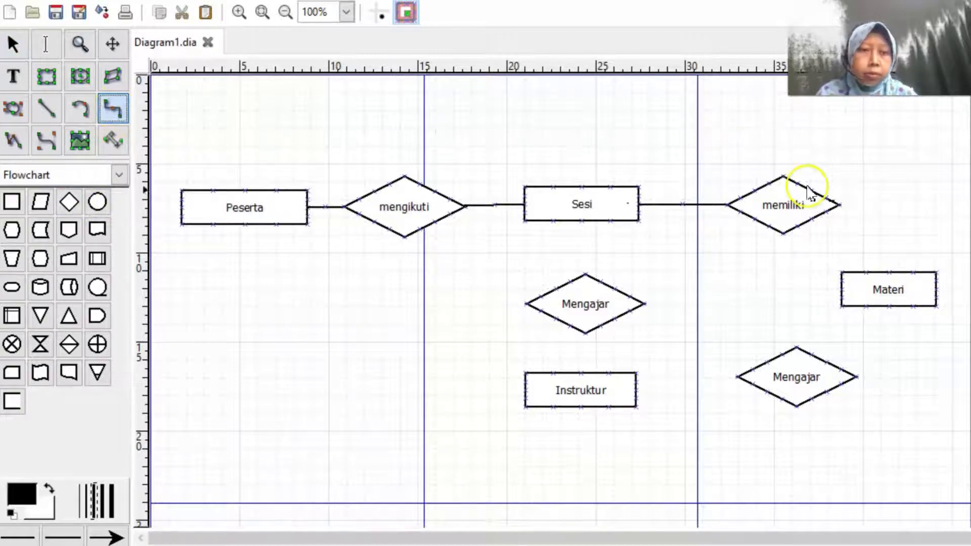
drag(835, 206, 886, 275)
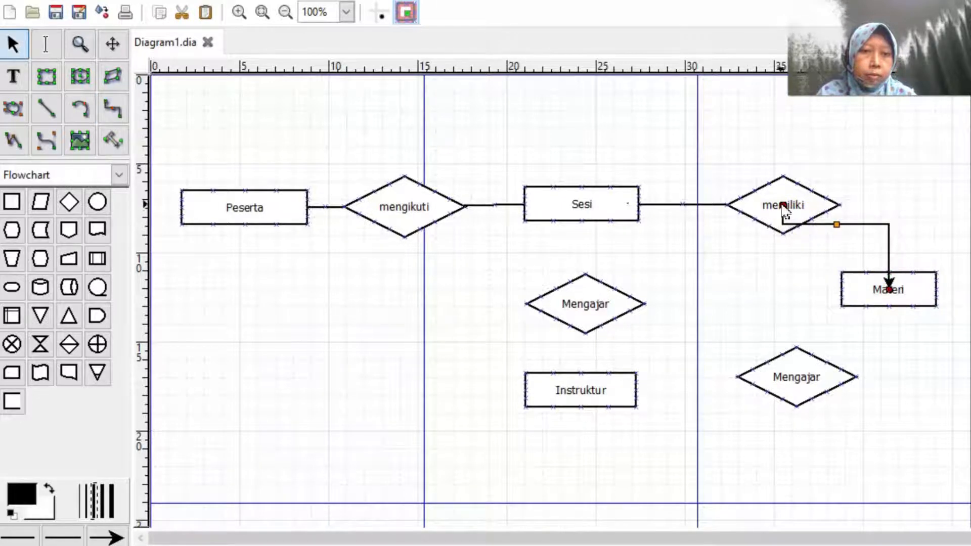
drag(783, 207, 840, 205)
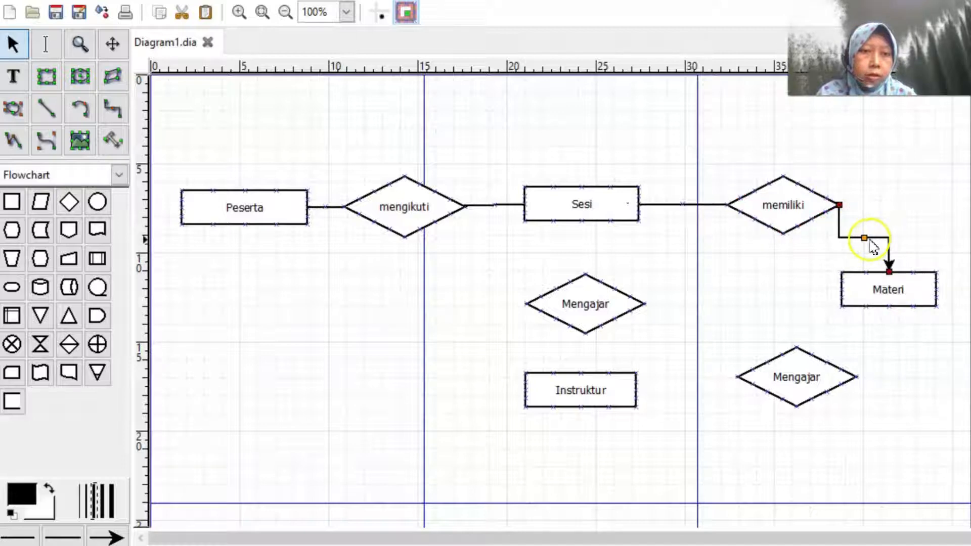
drag(865, 239, 866, 206)
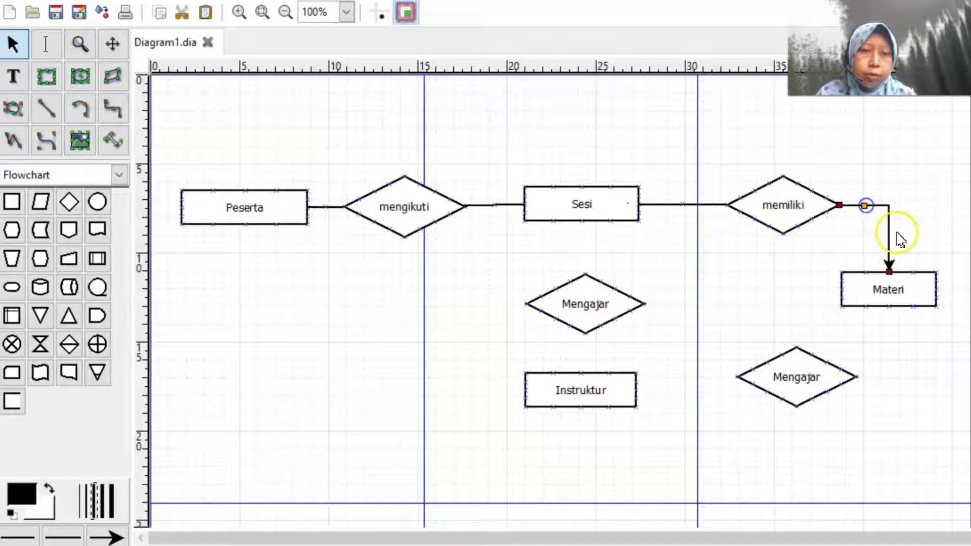
Set the end arrow of the zigzag line between memiliki and Materi to none
right_click(888, 258)
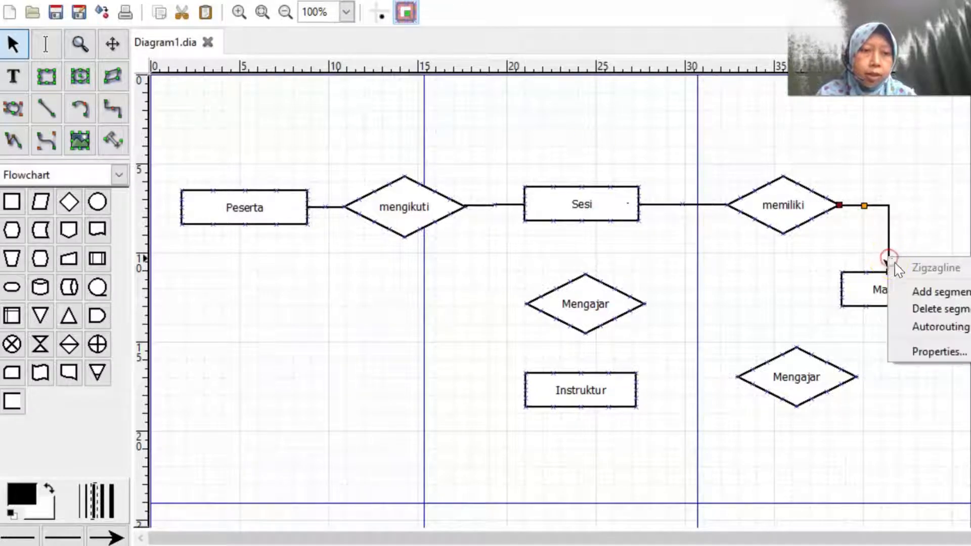
click(919, 352)
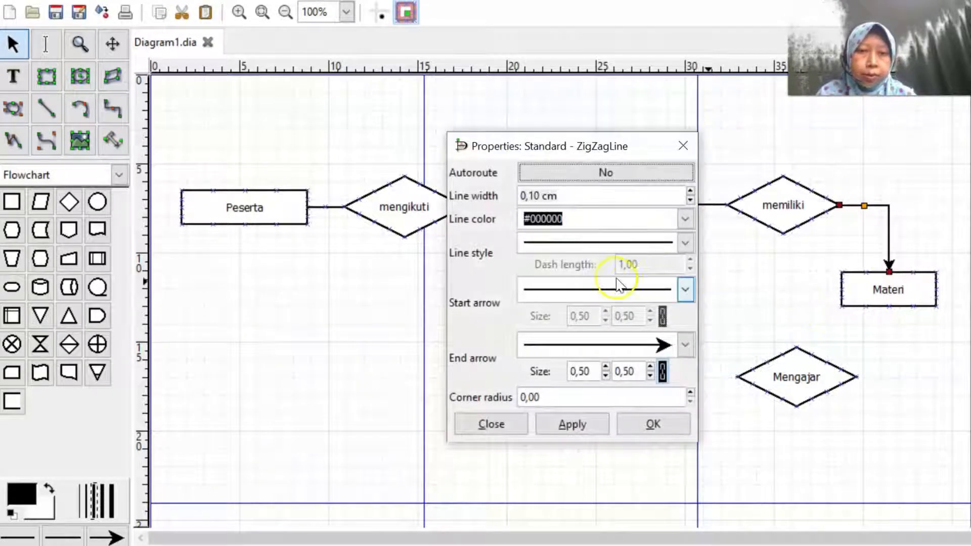
click(683, 344)
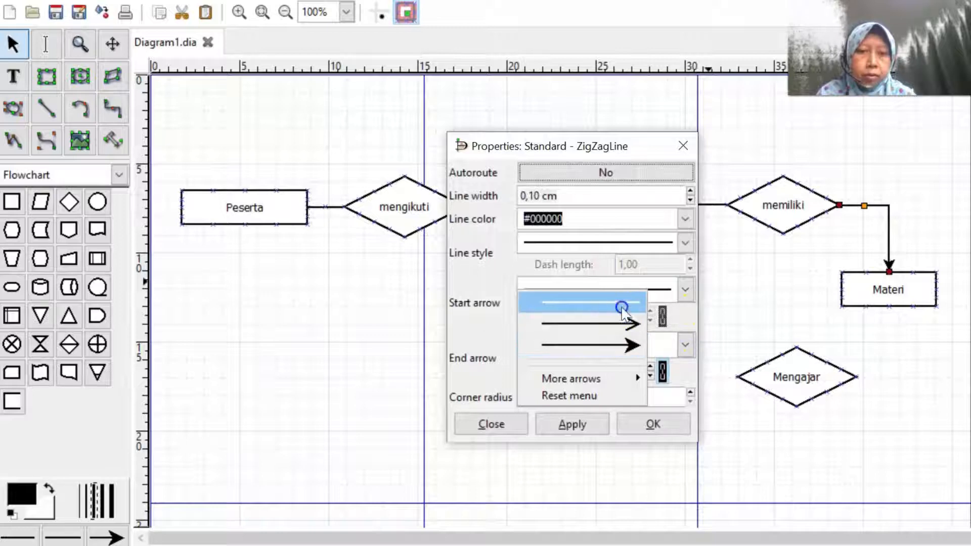
click(622, 307)
click(638, 431)
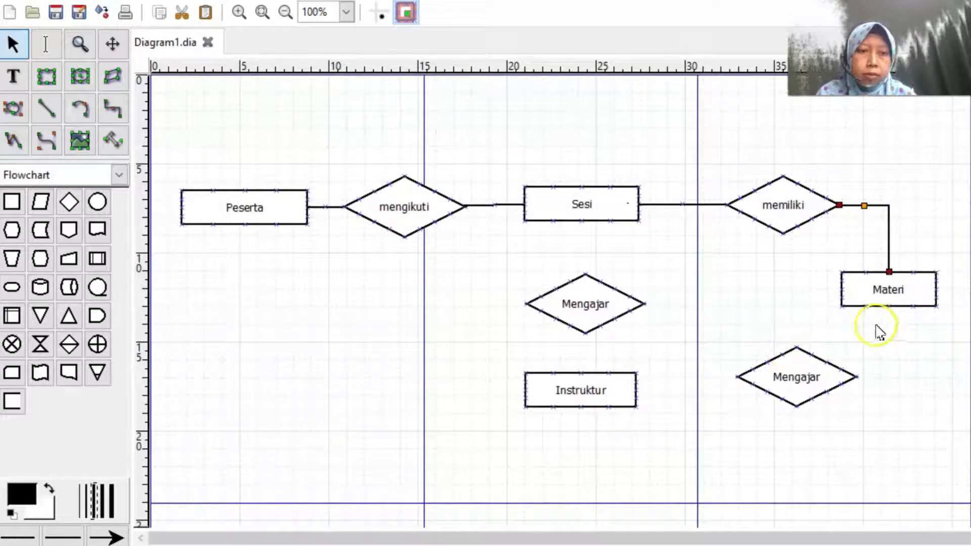
Draw a straight line from the bottom of Sesi to the Mengajar diamond below it, without an end arrowhead
click(46, 108)
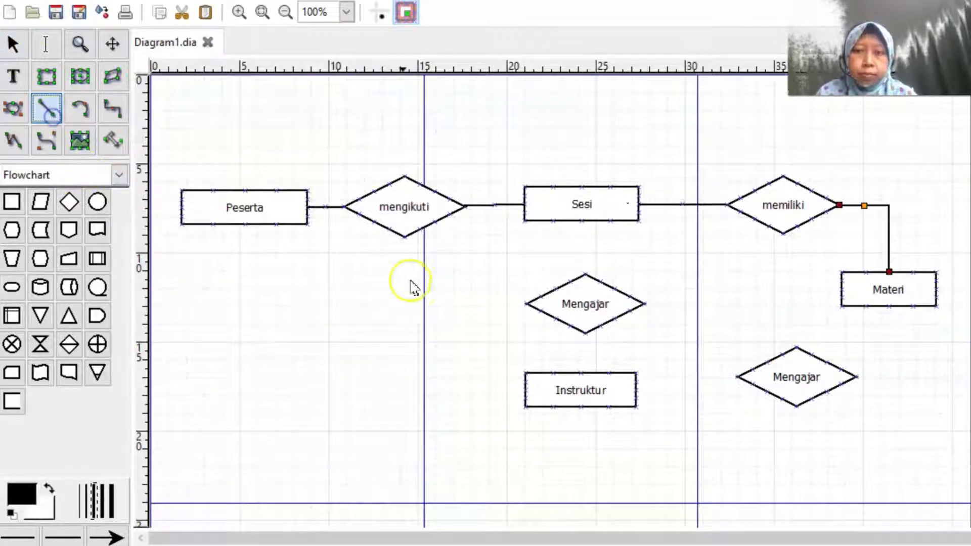
drag(581, 221, 581, 273)
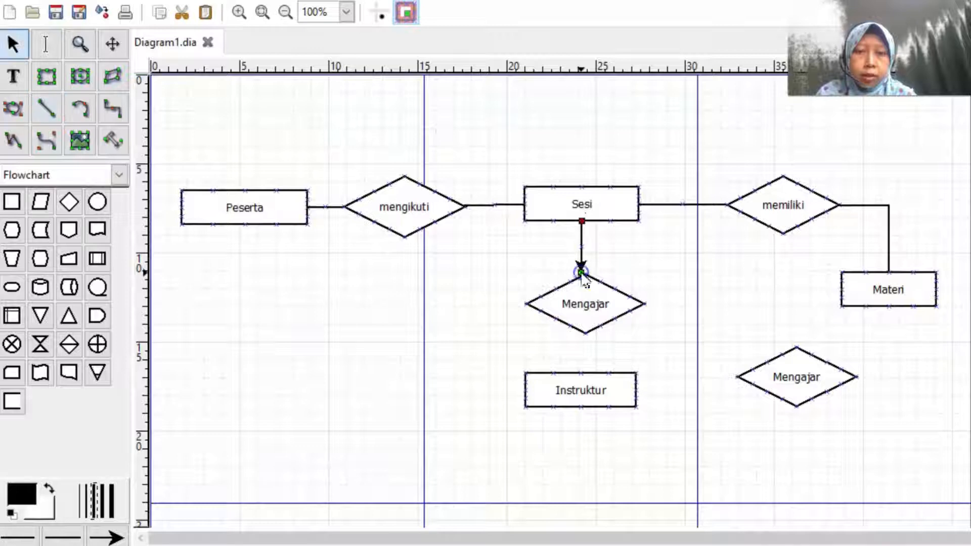
right_click(582, 263)
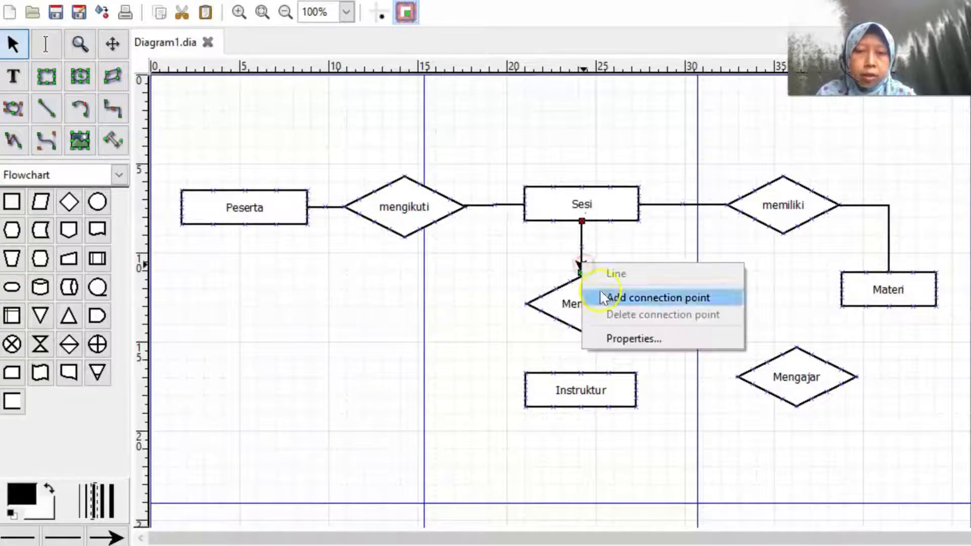
click(612, 337)
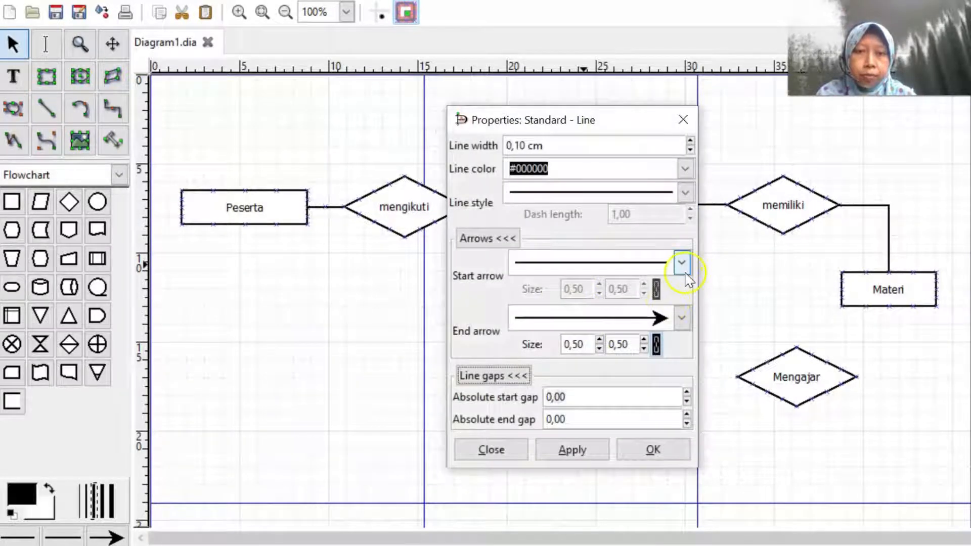
click(678, 326)
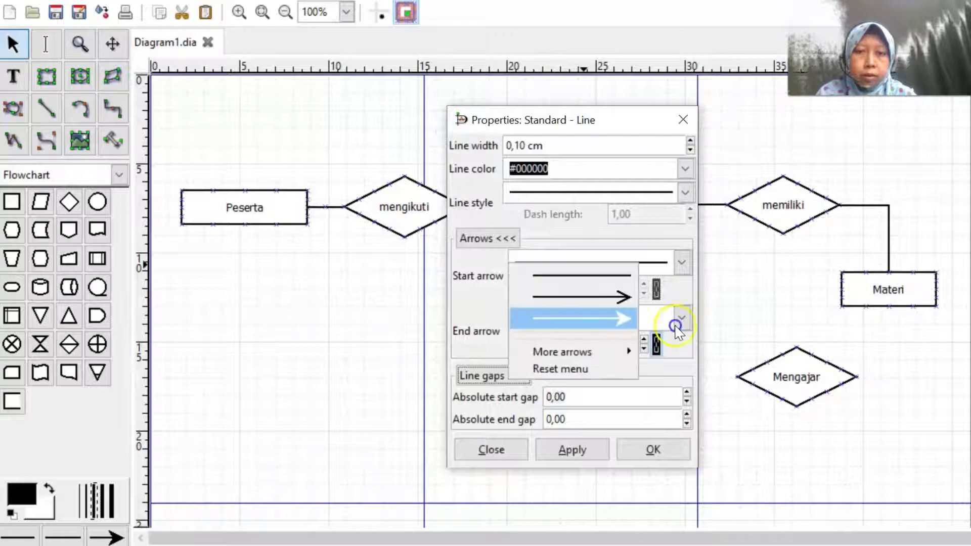
click(590, 277)
click(652, 449)
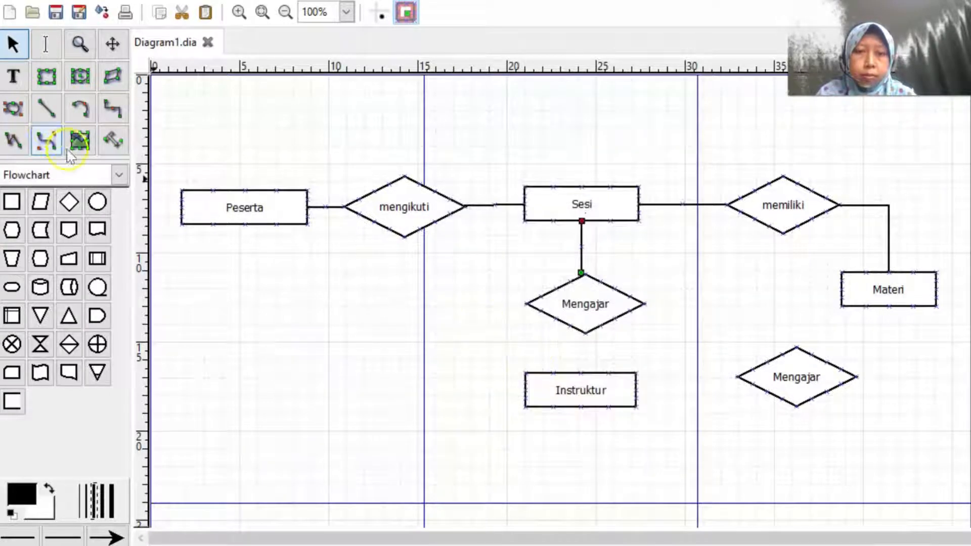
Draw a straight line from the bottom of the Mengajar diamond below Sesi to the top of Instruktur, with the end arrow set to none
click(46, 108)
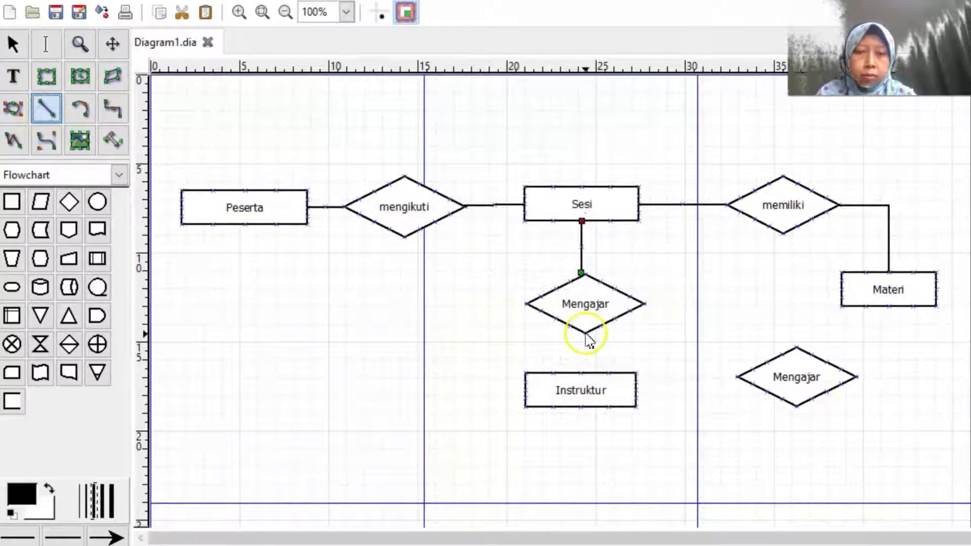
drag(585, 334, 596, 391)
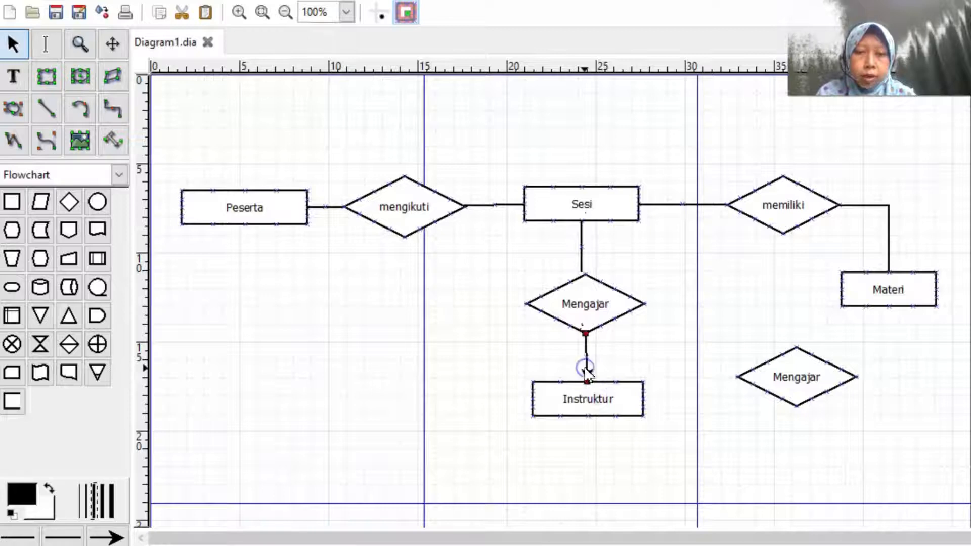
right_click(586, 373)
click(619, 438)
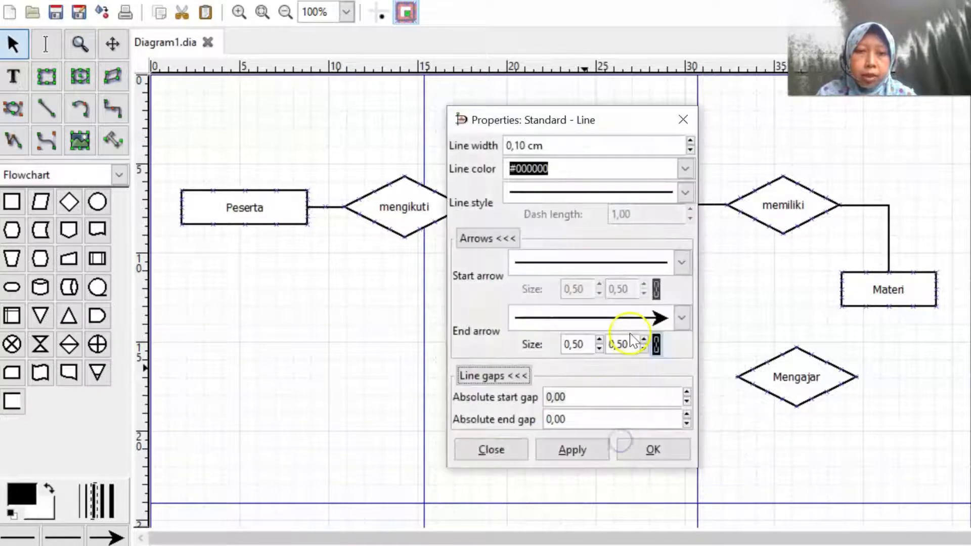
click(681, 317)
click(603, 284)
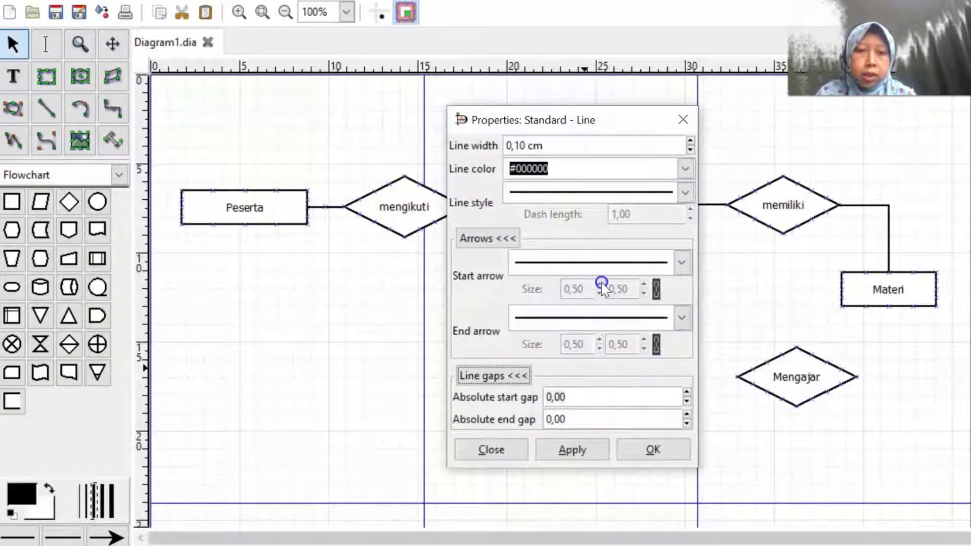
click(632, 449)
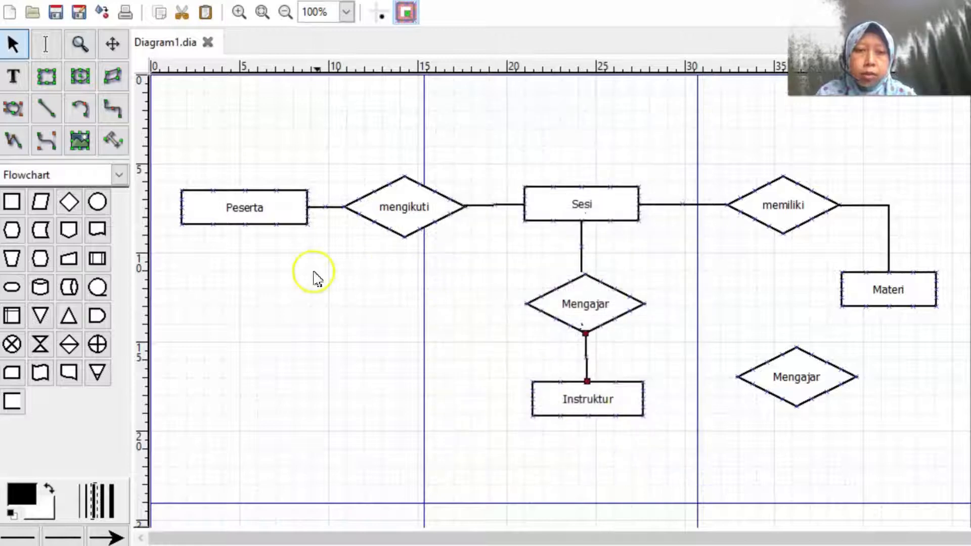
Connect the right side of Instruktur to the left corner of the Mengajar diamond below Materi with a straight line, setting its end arrow to none
click(46, 108)
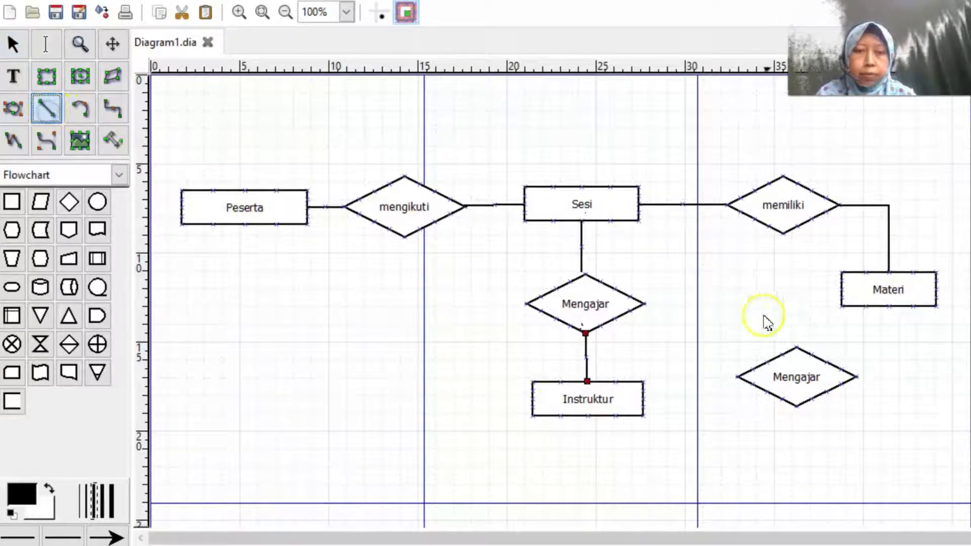
drag(643, 392, 738, 378)
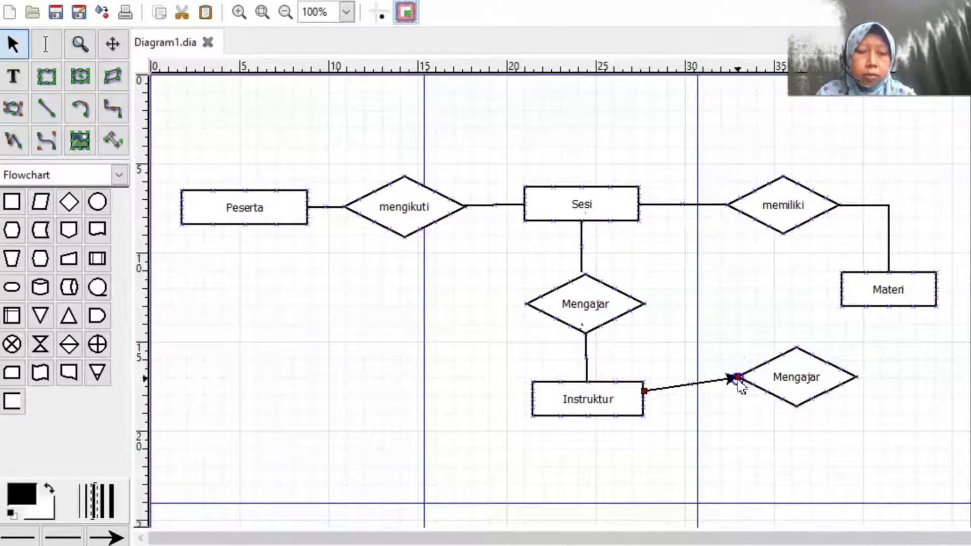
right_click(710, 385)
click(745, 456)
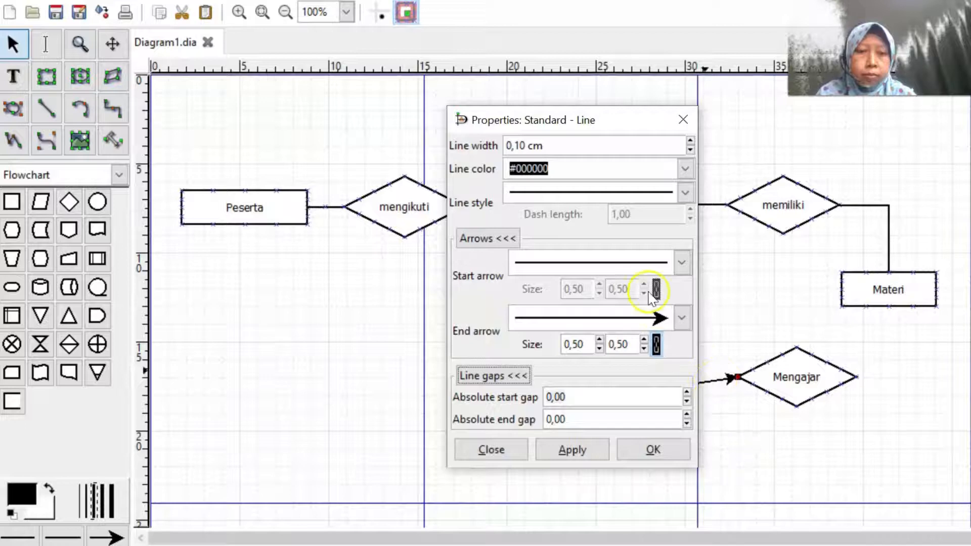
click(680, 317)
click(630, 286)
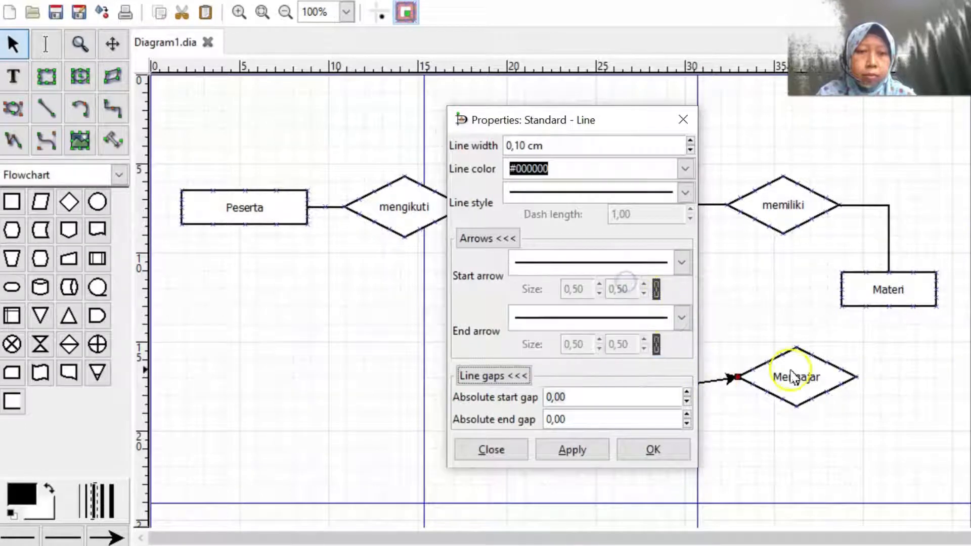